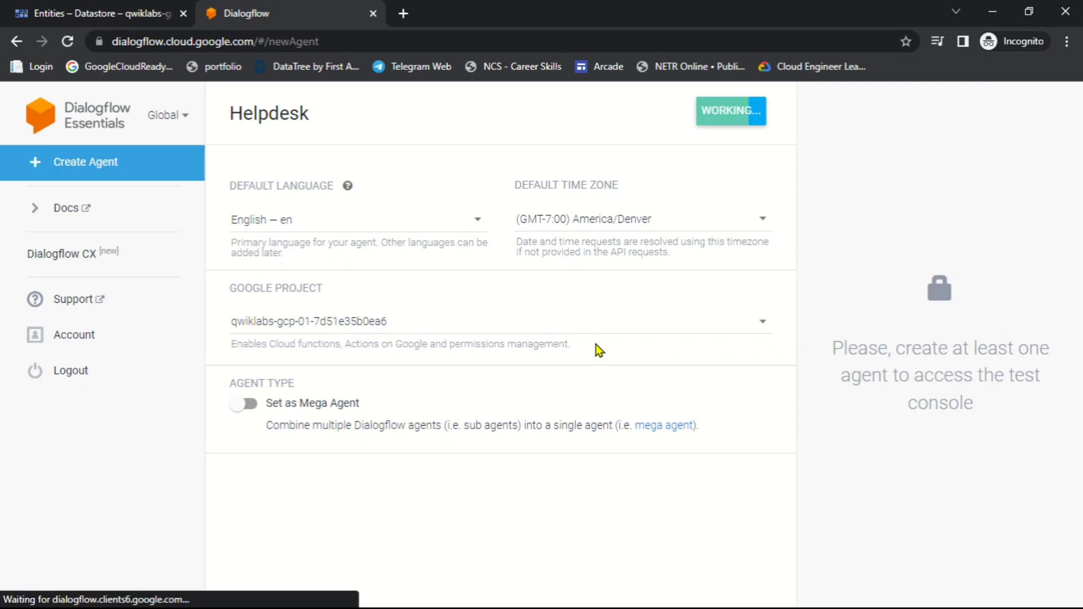
Step: Review the Default Welcome Intent instructions in the lab guide, covering training phrases, responses and testing
{"action": "key", "text": "alt+Tab"}
{"action": "scroll", "coordinate": [516, 330], "scroll_direction": "down", "scroll_amount": 3}
{"action": "scroll", "coordinate": [594, 347], "scroll_direction": "down", "scroll_amount": 6}
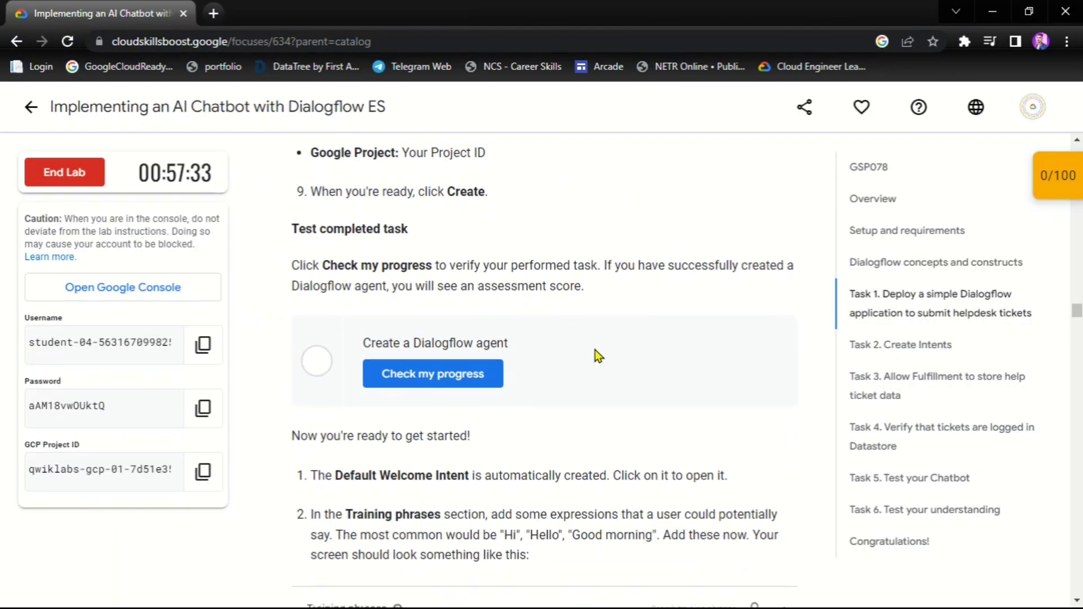
{"action": "scroll", "coordinate": [429, 227], "scroll_direction": "down", "scroll_amount": 8}
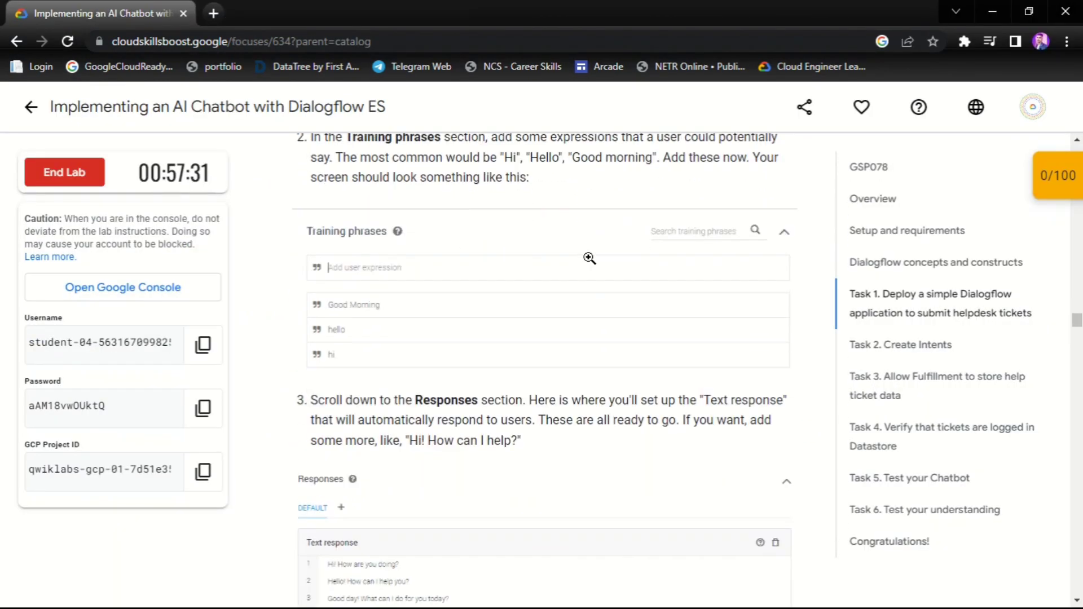
{"action": "scroll", "coordinate": [620, 324], "scroll_direction": "down", "scroll_amount": 1}
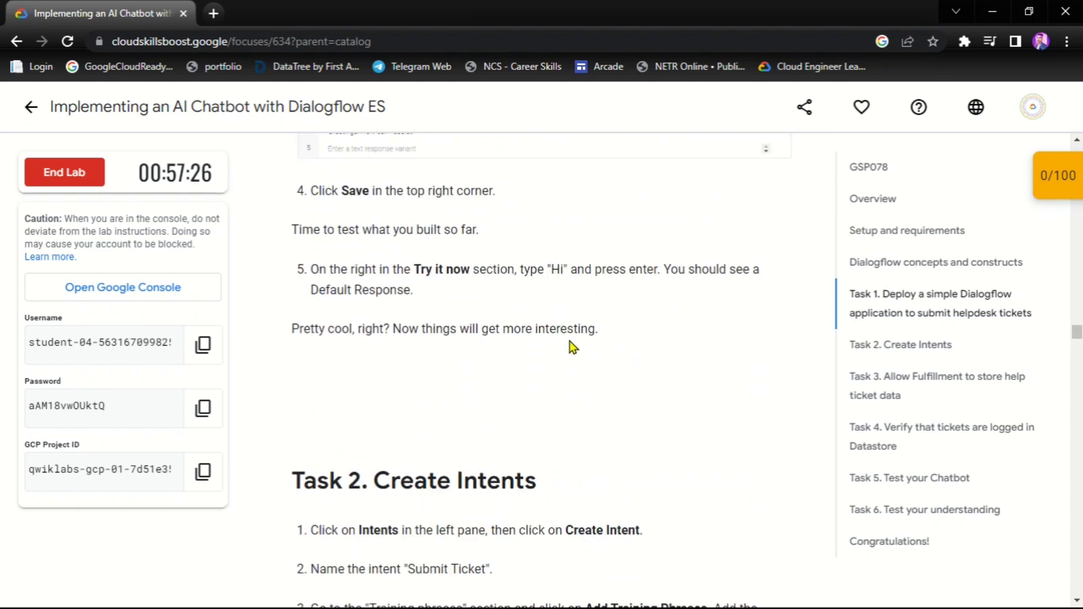
{"action": "scroll", "coordinate": [606, 346], "scroll_direction": "up", "scroll_amount": 5}
{"action": "scroll", "coordinate": [542, 325], "scroll_direction": "up", "scroll_amount": 4}
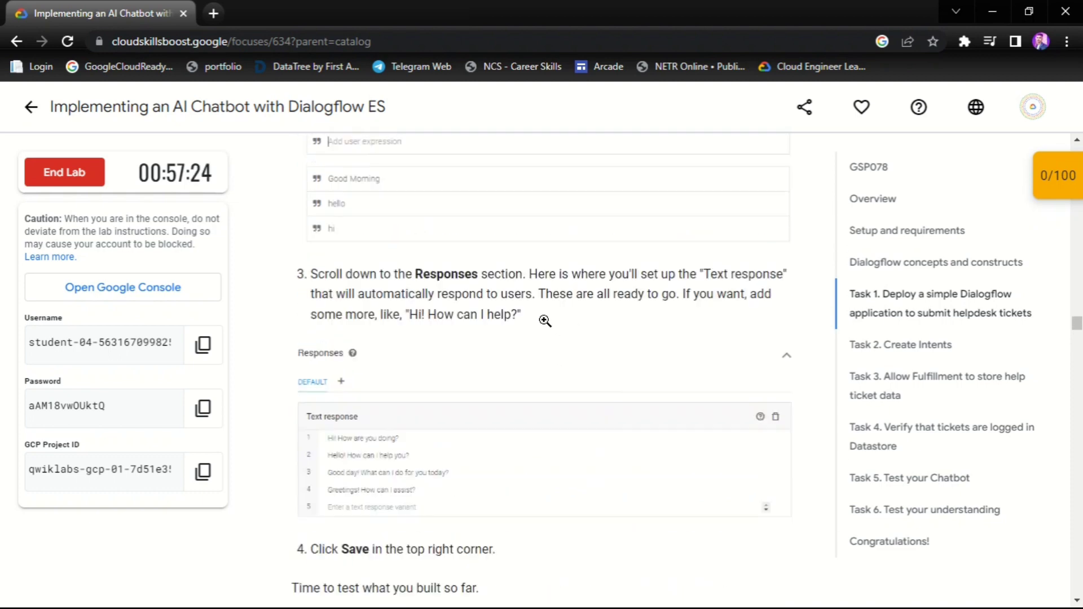
{"action": "scroll", "coordinate": [575, 328], "scroll_direction": "up", "scroll_amount": 2}
{"action": "key", "text": "alt+Tab"}
{"action": "key", "text": "alt+Tab"}
Step: Create a new intent in Dialogflow named "Submit Ticket", copying the name from Task 2 of the lab guide
{"action": "scroll", "coordinate": [337, 269], "scroll_direction": "down", "scroll_amount": 16}
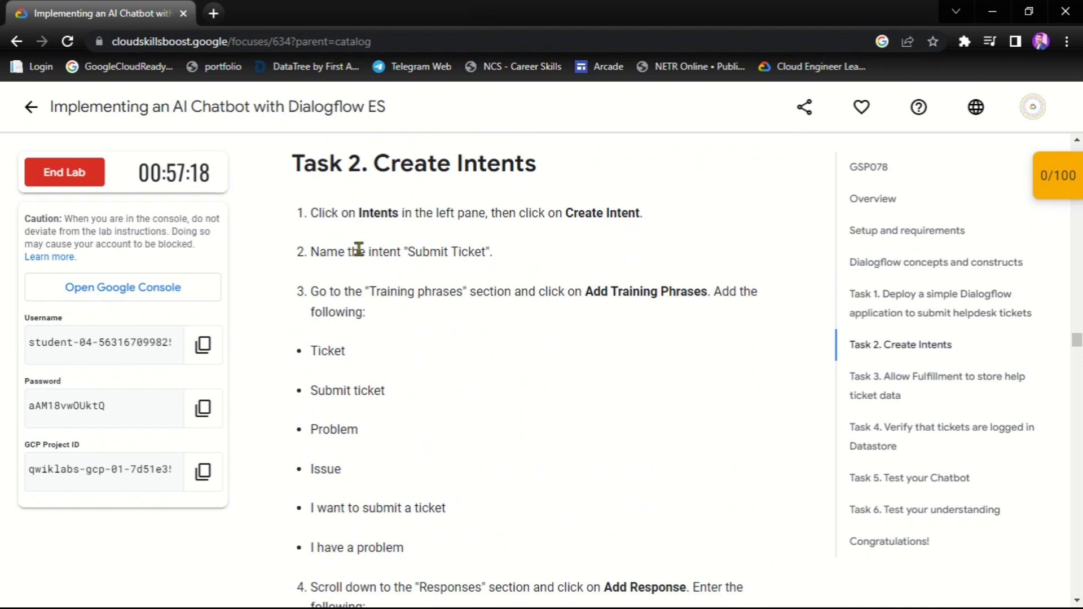
{"action": "left_click_drag", "start_coordinate": [410, 253], "coordinate": [484, 257]}
{"action": "key", "text": "ctrl+c"}
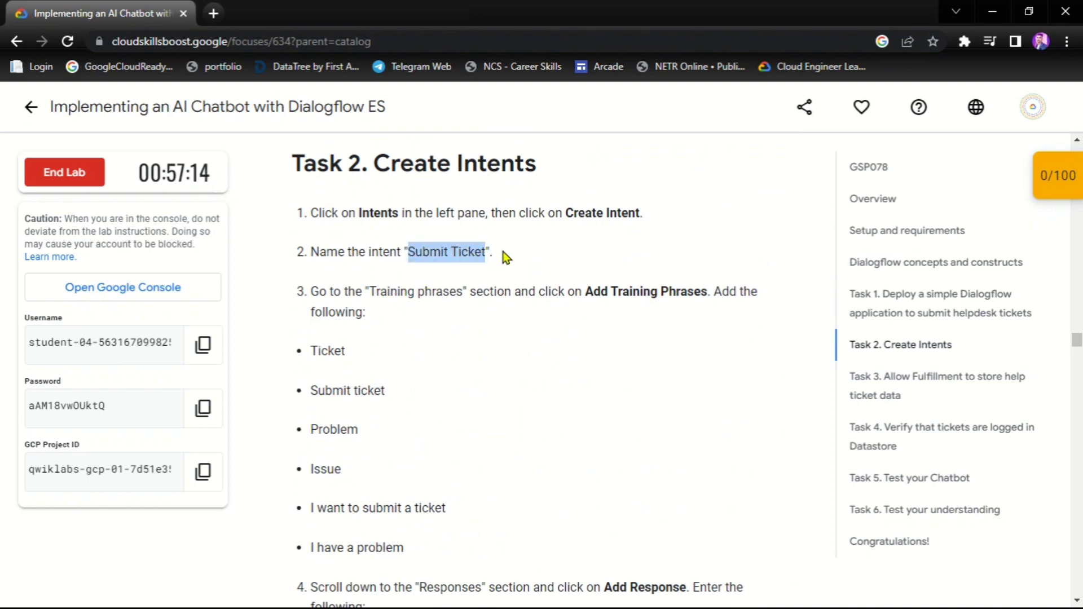
{"action": "key", "text": "alt+Tab"}
{"action": "left_click", "coordinate": [60, 234]}
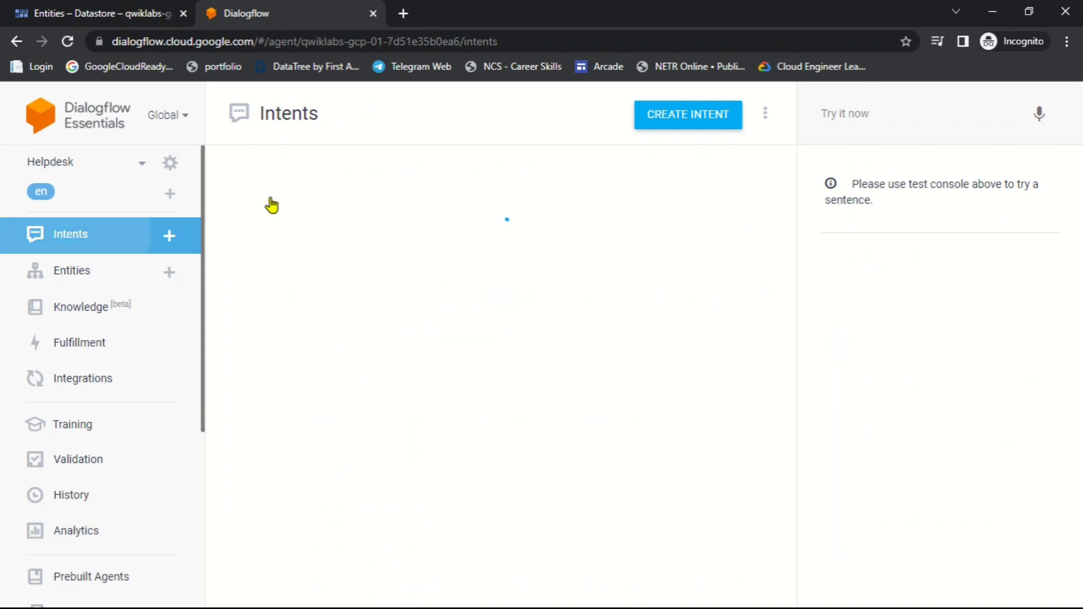
{"action": "left_click", "coordinate": [676, 121]}
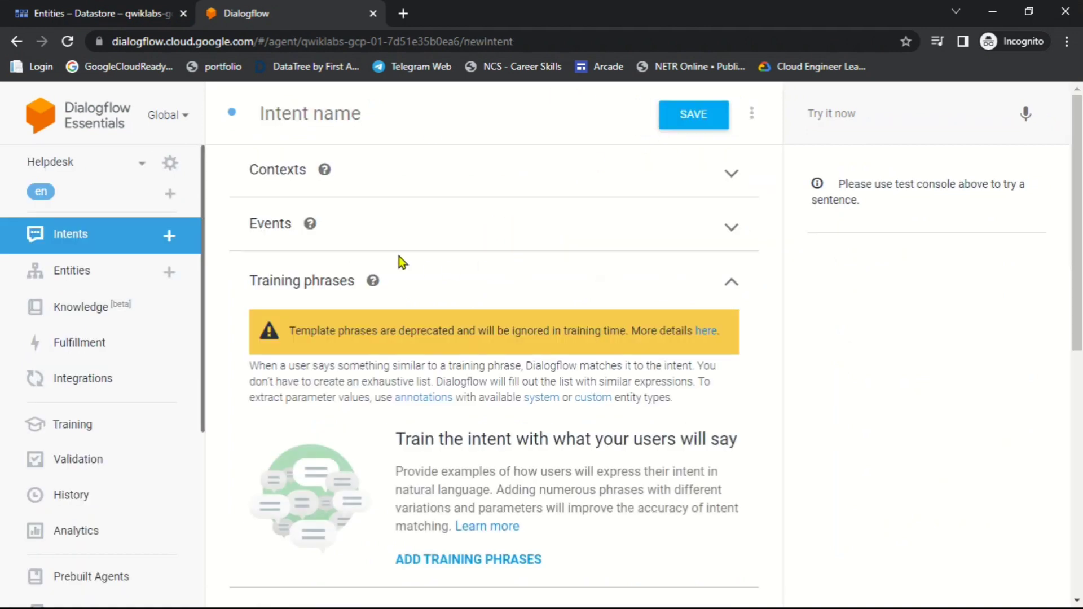
{"action": "left_click", "coordinate": [405, 116]}
{"action": "key", "text": "ctrl+v"}
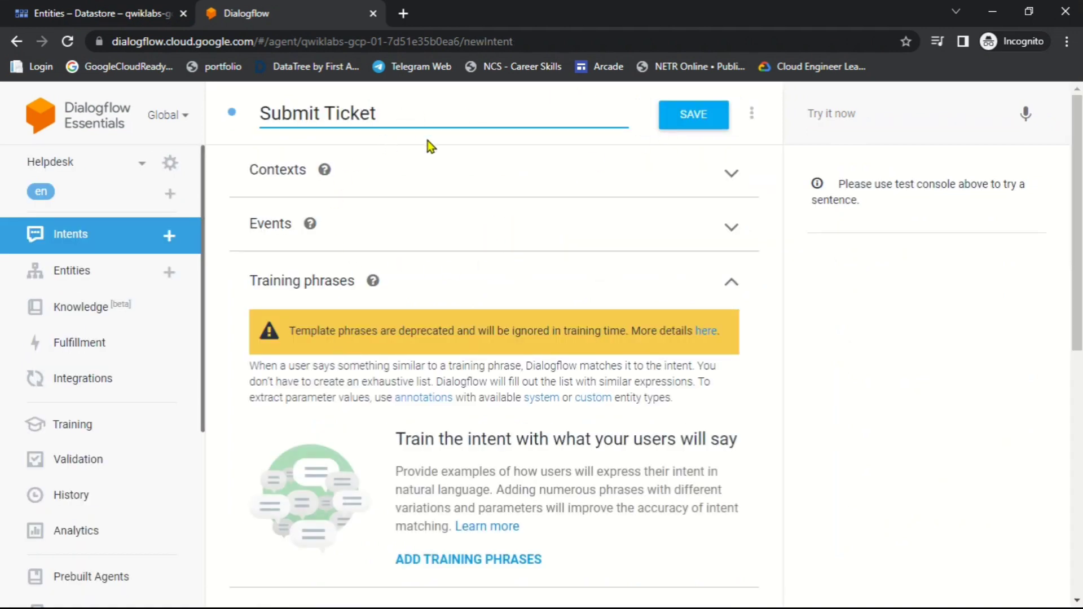
Step: Copy "Ticket" from the lab guide and add it as the intent's first training phrase
{"action": "key", "text": "alt+Tab"}
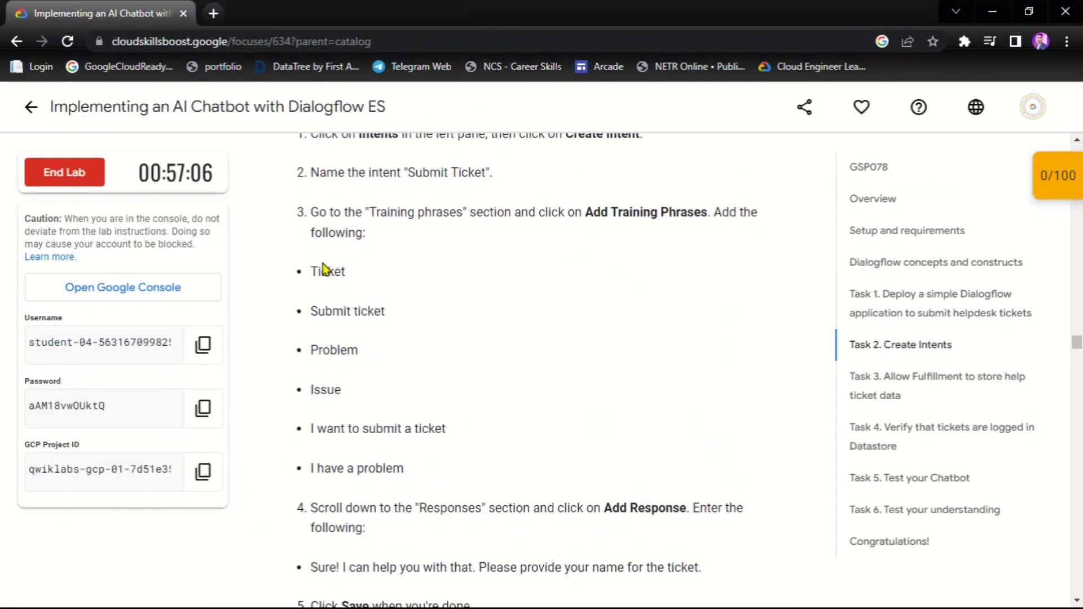
{"action": "double_click", "coordinate": [320, 275]}
{"action": "key", "text": "ctrl+c"}
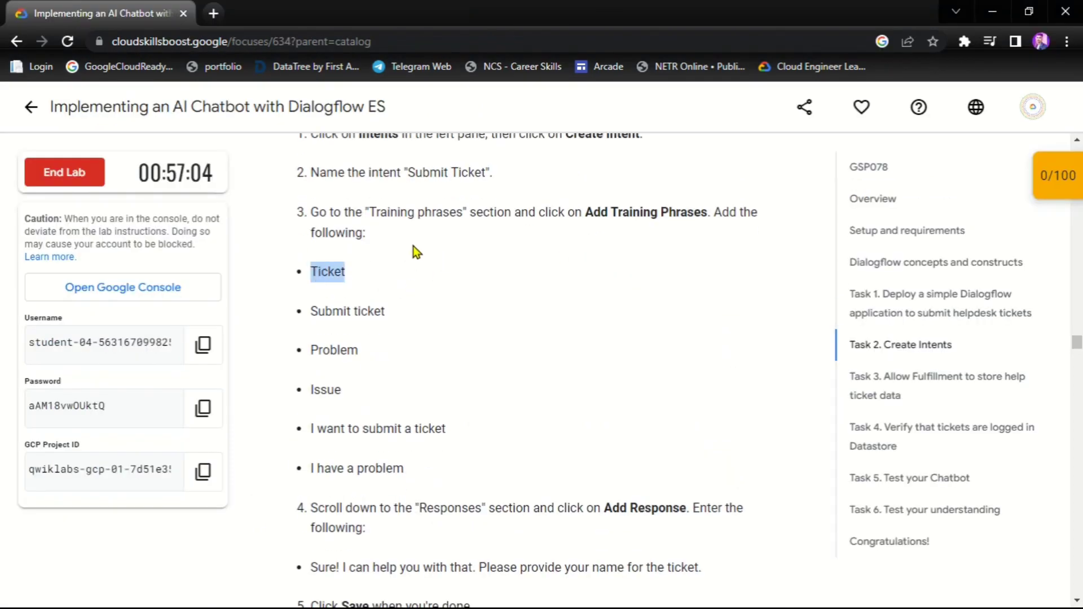
{"action": "key", "text": "alt+Tab"}
{"action": "scroll", "coordinate": [506, 289], "scroll_direction": "down", "scroll_amount": 3}
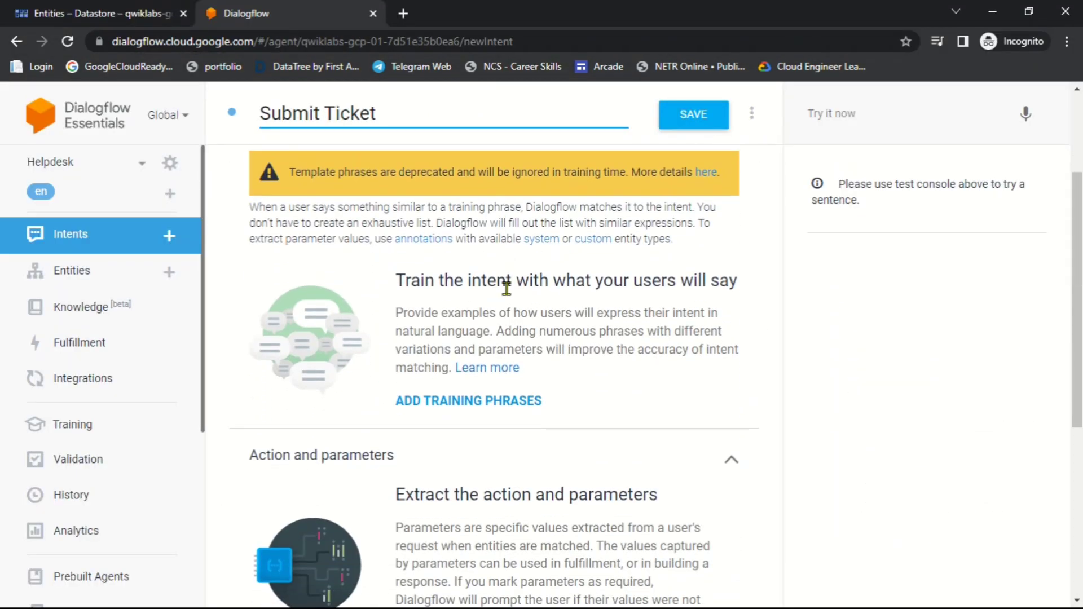
{"action": "left_click", "coordinate": [437, 399]}
{"action": "key", "text": "ctrl+v"}
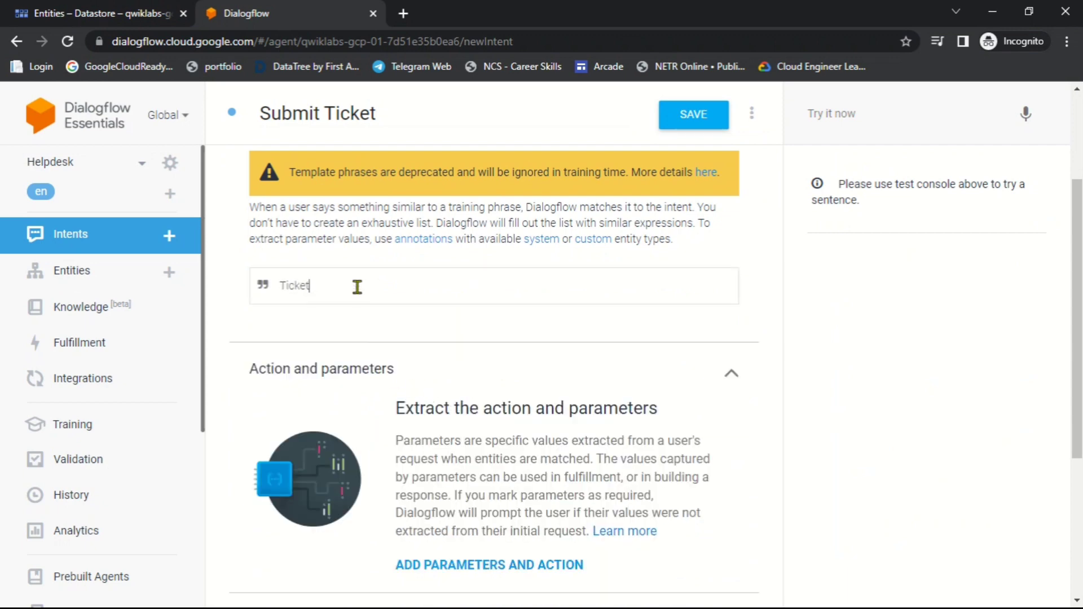
{"action": "key", "text": "Return"}
Step: Copy "Submit ticket" from the lab guide and add it as a training phrase of the intent
{"action": "key", "text": "alt+Tab"}
{"action": "double_click", "coordinate": [348, 309]}
{"action": "triple_click", "coordinate": [348, 308]}
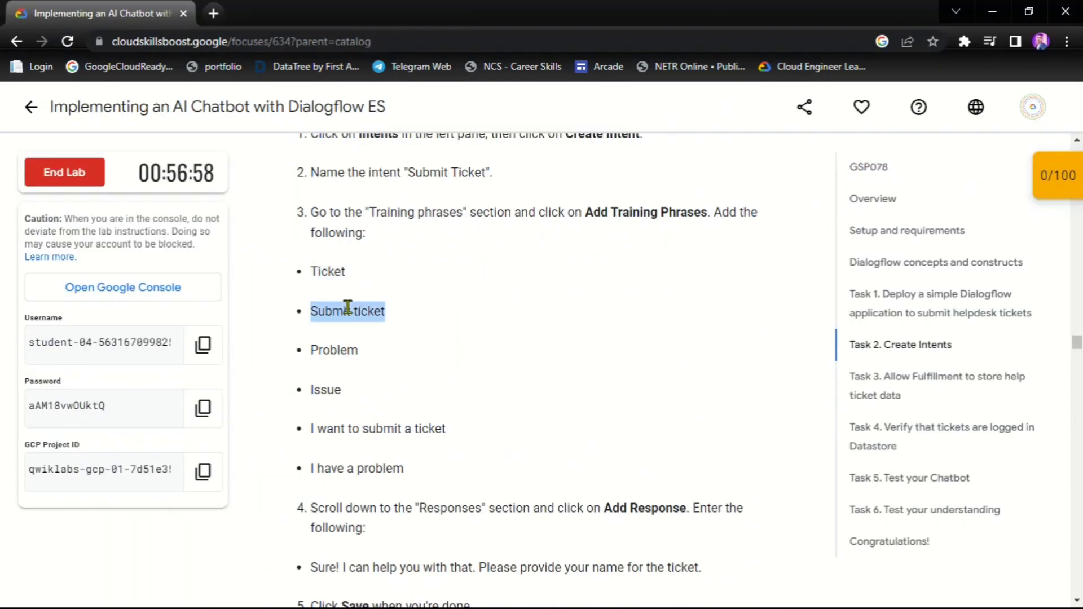
{"action": "key", "text": "ctrl+c"}
{"action": "key", "text": "alt+Tab"}
{"action": "key", "text": "ctrl+v"}
{"action": "key", "text": "Return"}
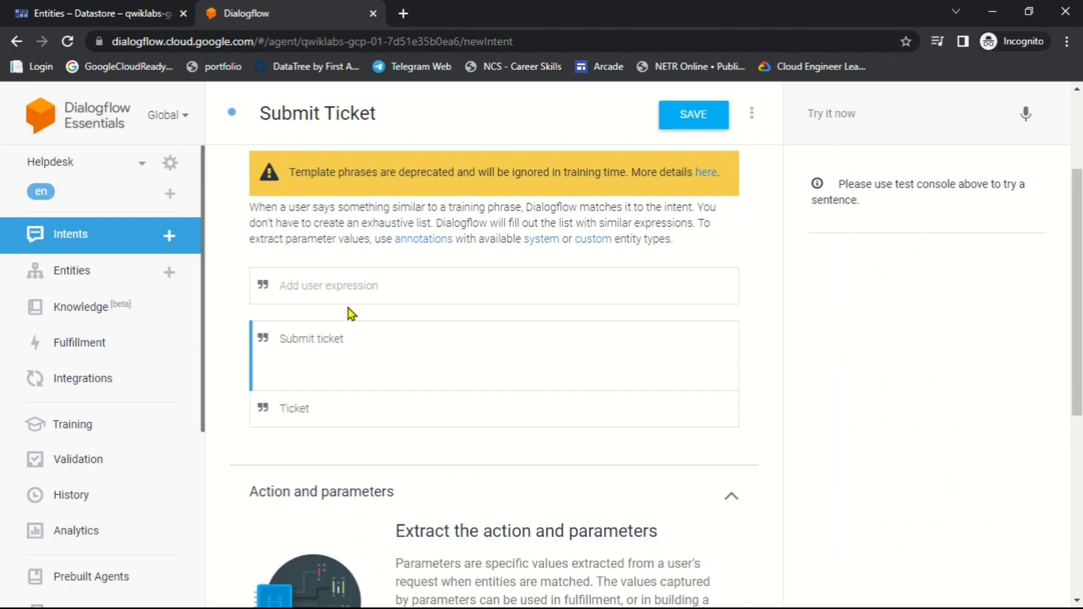
Step: Copy "Problem" from the lab guide and add it as a training phrase of the intent
{"action": "key", "text": "alt+Tab"}
{"action": "double_click", "coordinate": [342, 352]}
{"action": "key", "text": "ctrl+c"}
{"action": "key", "text": "alt+Tab"}
{"action": "key", "text": "ctrl+v"}
{"action": "key", "text": "Return"}
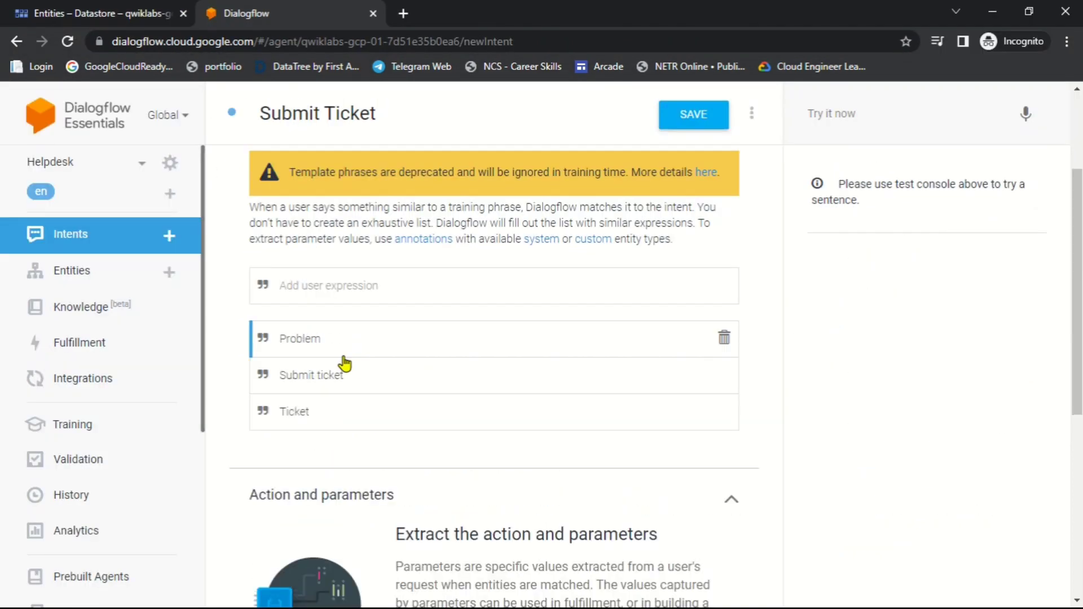
Step: Copy "Issue" from the lab guide and add it as a training phrase of the intent
{"action": "key", "text": "alt+Tab"}
{"action": "double_click", "coordinate": [337, 393]}
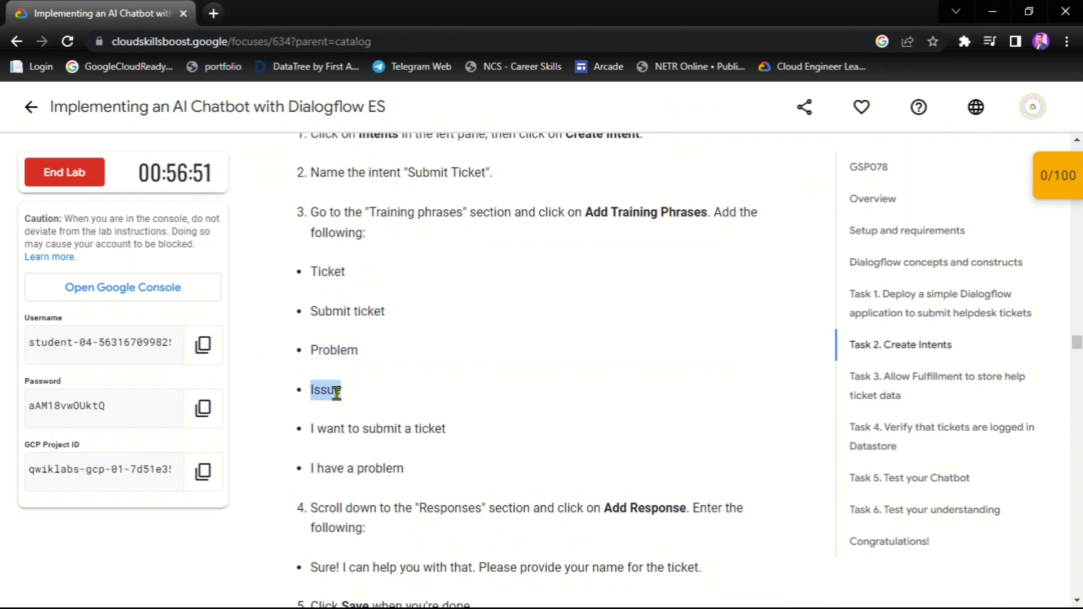
{"action": "key", "text": "ctrl+c"}
{"action": "key", "text": "alt+Tab"}
{"action": "key", "text": "ctrl+v"}
{"action": "key", "text": "Return"}
Step: Copy "I want to submit a ticket" from the lab guide and add it as a training phrase
{"action": "key", "text": "alt+Tab"}
{"action": "scroll", "coordinate": [333, 387], "scroll_direction": "down", "scroll_amount": 1}
{"action": "left_click", "coordinate": [359, 344]}
{"action": "triple_click", "coordinate": [359, 344]}
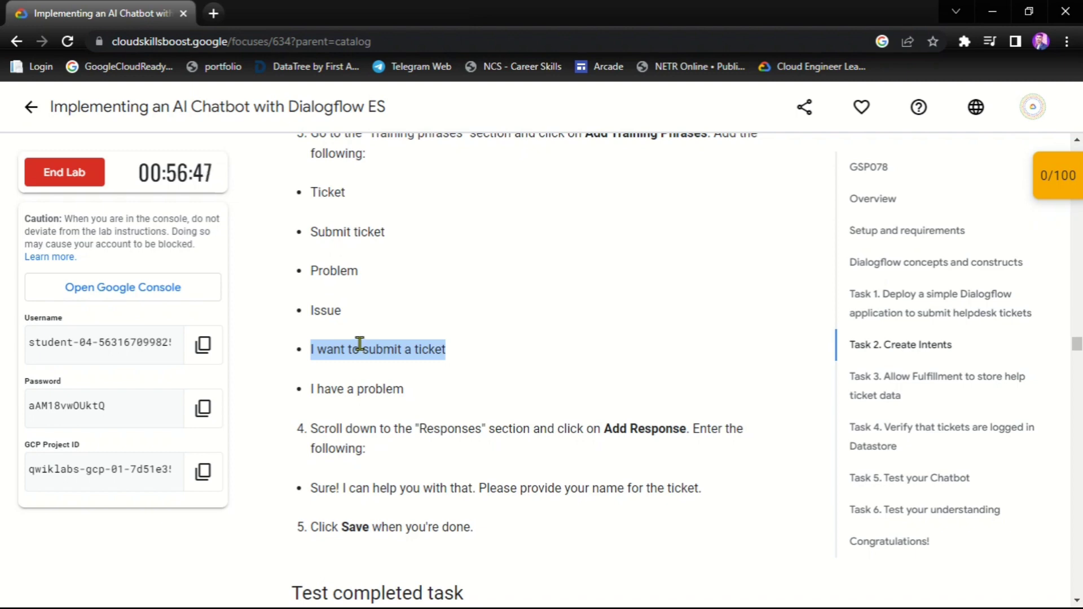
{"action": "key", "text": "ctrl+c"}
{"action": "key", "text": "alt+Tab"}
{"action": "key", "text": "ctrl+v"}
{"action": "key", "text": "Return"}
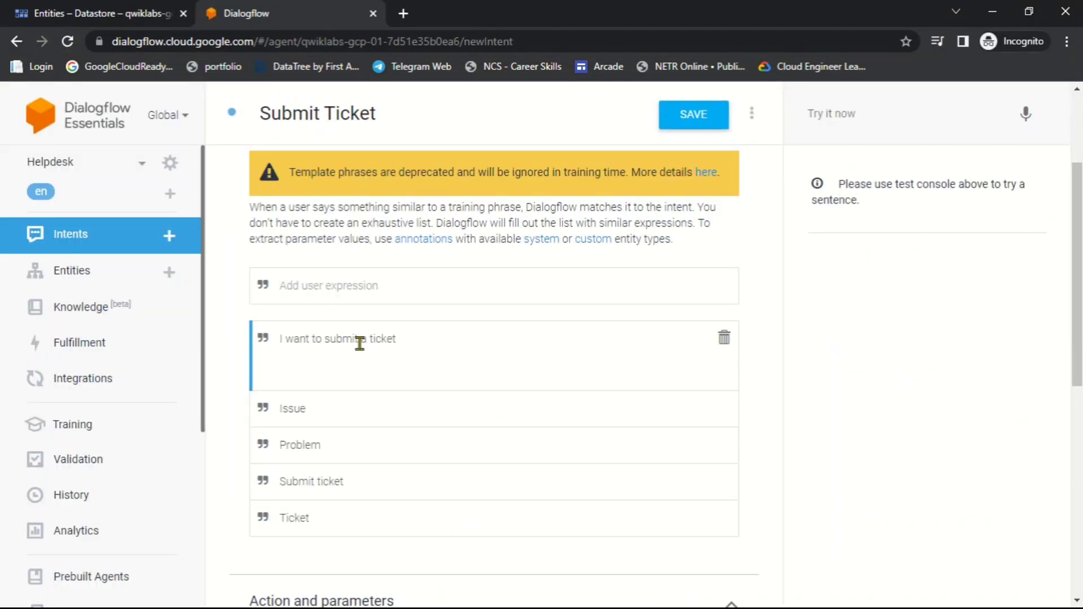
Step: Copy "I have a problem" from the lab guide and add it as a training phrase
{"action": "key", "text": "alt+Tab"}
{"action": "left_click", "coordinate": [368, 389]}
{"action": "triple_click", "coordinate": [367, 390]}
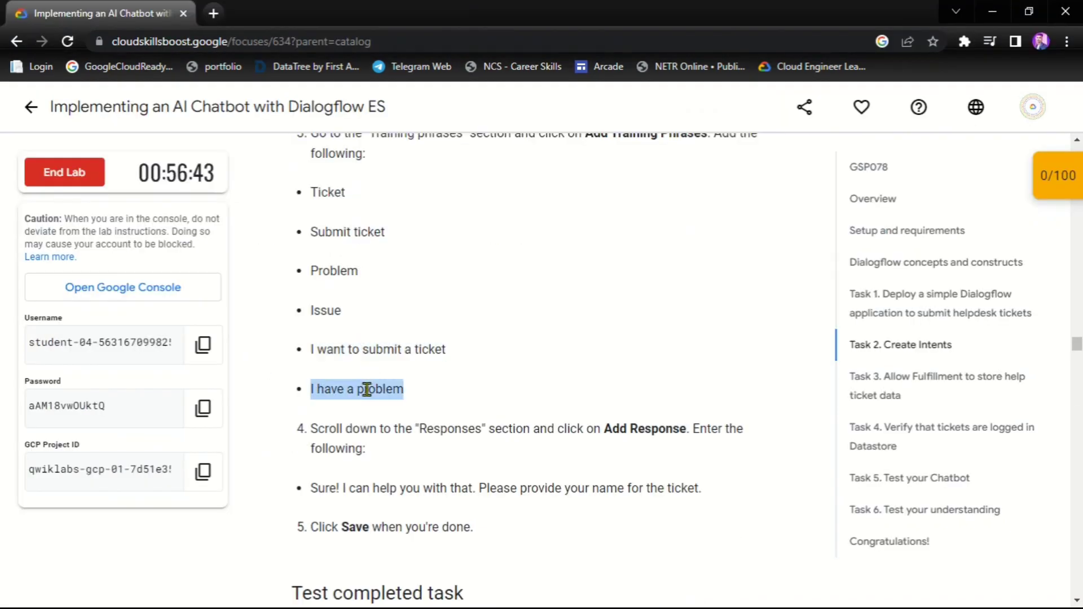
{"action": "key", "text": "ctrl+c"}
{"action": "key", "text": "alt+Tab"}
{"action": "key", "text": "ctrl+v"}
{"action": "key", "text": "Return"}
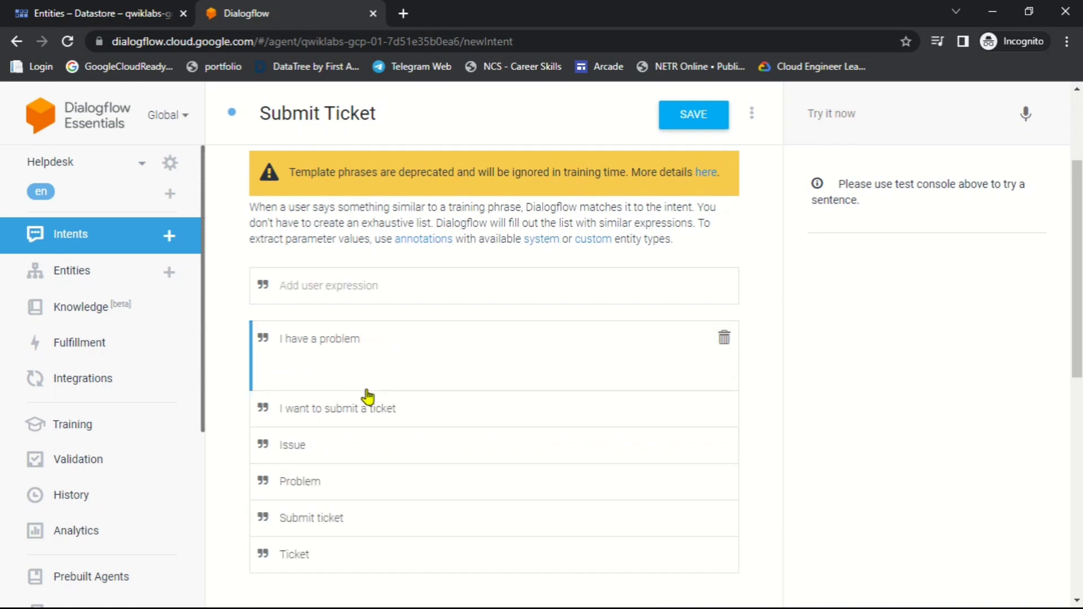
Step: Add the text response "Sure! I can help you with that. Please provide your name for the ticket." and remove the extra line break
{"action": "scroll", "coordinate": [367, 395], "scroll_direction": "down", "scroll_amount": 6}
{"action": "scroll", "coordinate": [370, 392], "scroll_direction": "down", "scroll_amount": 3}
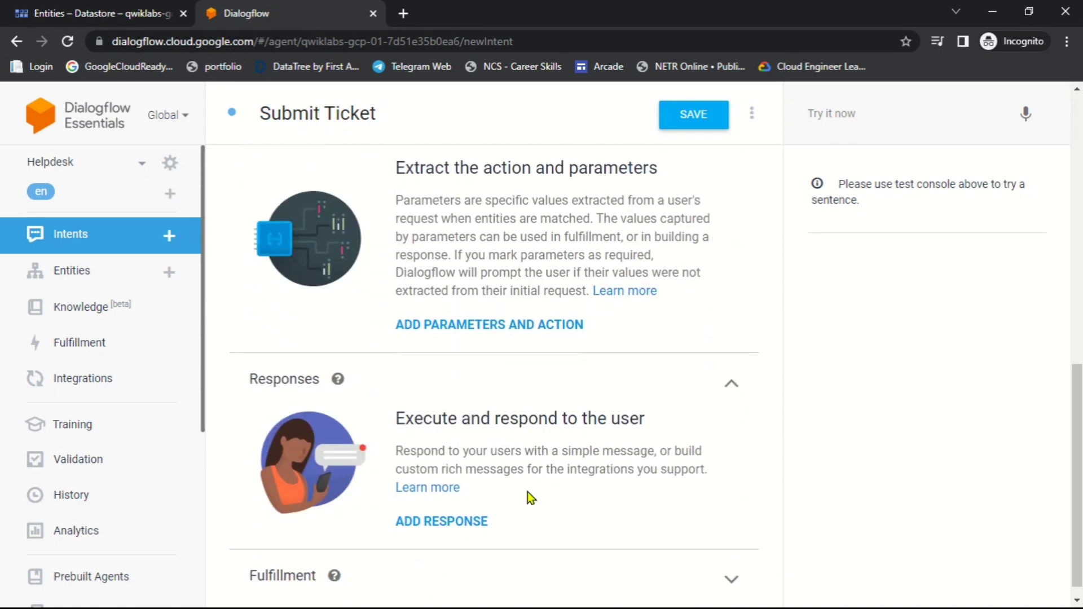
{"action": "left_click", "coordinate": [458, 524]}
{"action": "key", "text": "alt+Tab"}
{"action": "scroll", "coordinate": [379, 418], "scroll_direction": "down", "scroll_amount": 1}
{"action": "scroll", "coordinate": [379, 418], "scroll_direction": "down", "scroll_amount": 1}
{"action": "triple_click", "coordinate": [333, 410]}
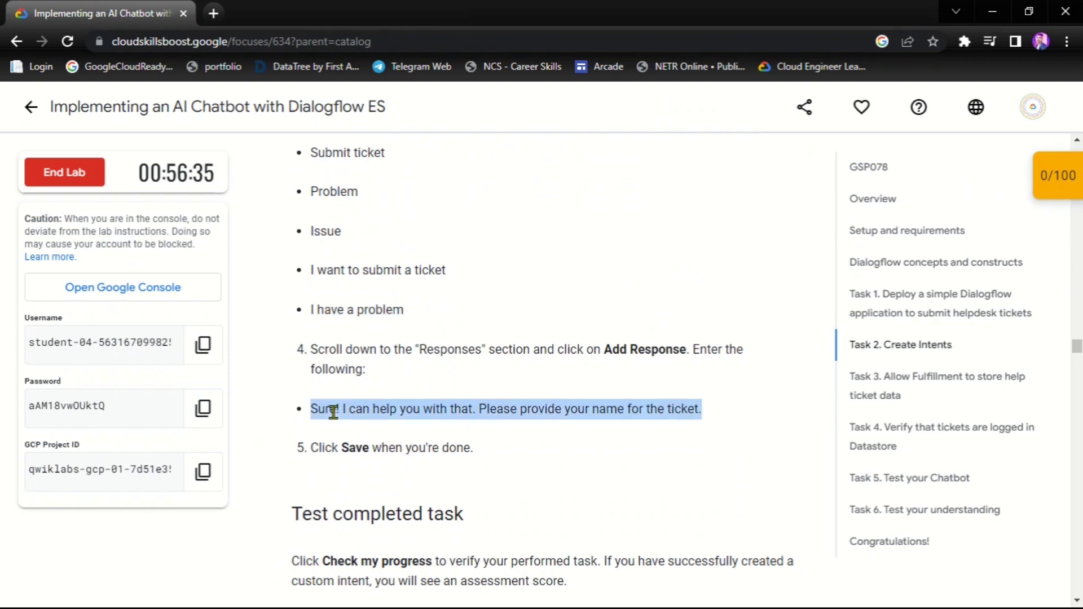
{"action": "key", "text": "alt+Tab"}
{"action": "scroll", "coordinate": [394, 409], "scroll_direction": "down", "scroll_amount": 2}
{"action": "left_click", "coordinate": [394, 414]}
{"action": "key", "text": "ctrl+v"}
{"action": "key", "text": "BackSpace"}
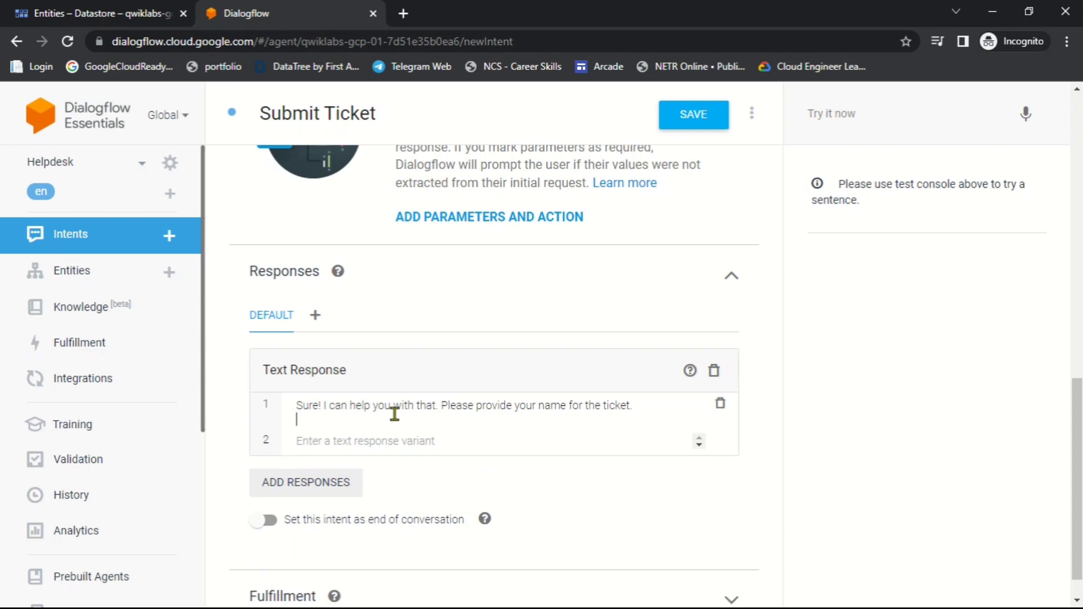
{"action": "key", "text": "BackSpace"}
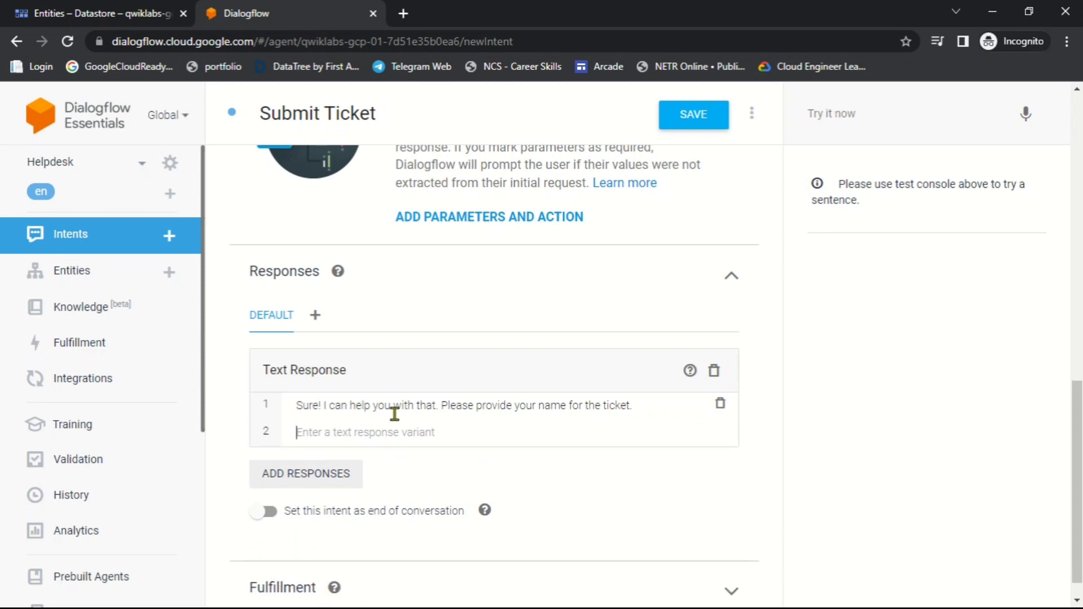
Step: Save the Submit Ticket intent in Dialogflow as the lab guide instructs
{"action": "key", "text": "alt+Tab"}
{"action": "scroll", "coordinate": [410, 429], "scroll_direction": "down", "scroll_amount": 1}
{"action": "key", "text": "alt+Tab"}
{"action": "left_click", "coordinate": [693, 116]}
{"action": "key", "text": "alt+Tab"}
{"action": "scroll", "coordinate": [509, 356], "scroll_direction": "down", "scroll_amount": 1}
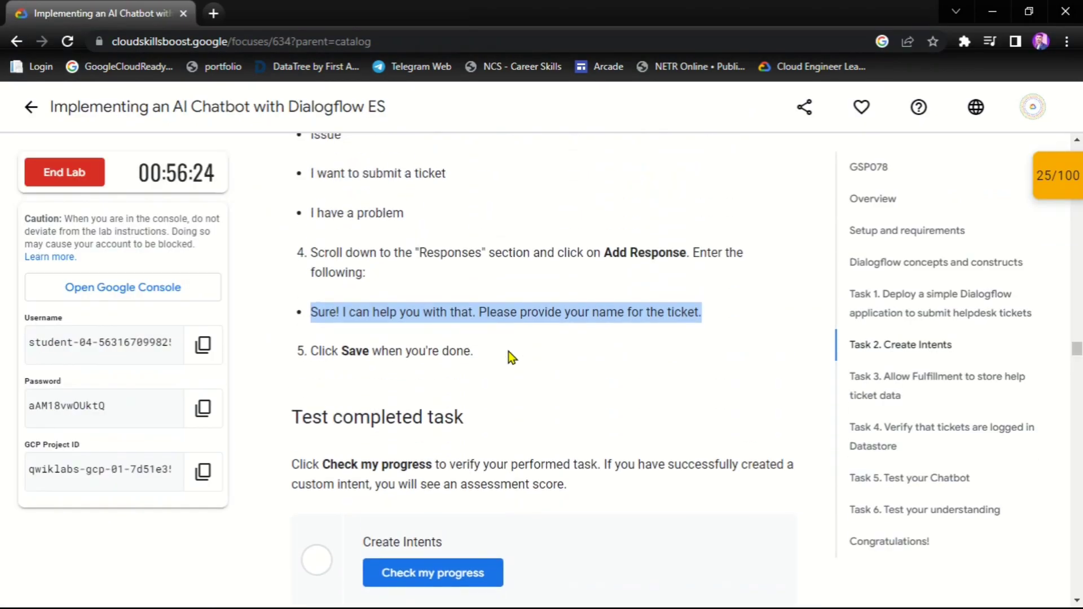
{"action": "key", "text": "alt+Tab"}
{"action": "left_click", "coordinate": [700, 118]}
Step: Run the lab guide's progress check for the Create Intents task
{"action": "key", "text": "alt+Tab"}
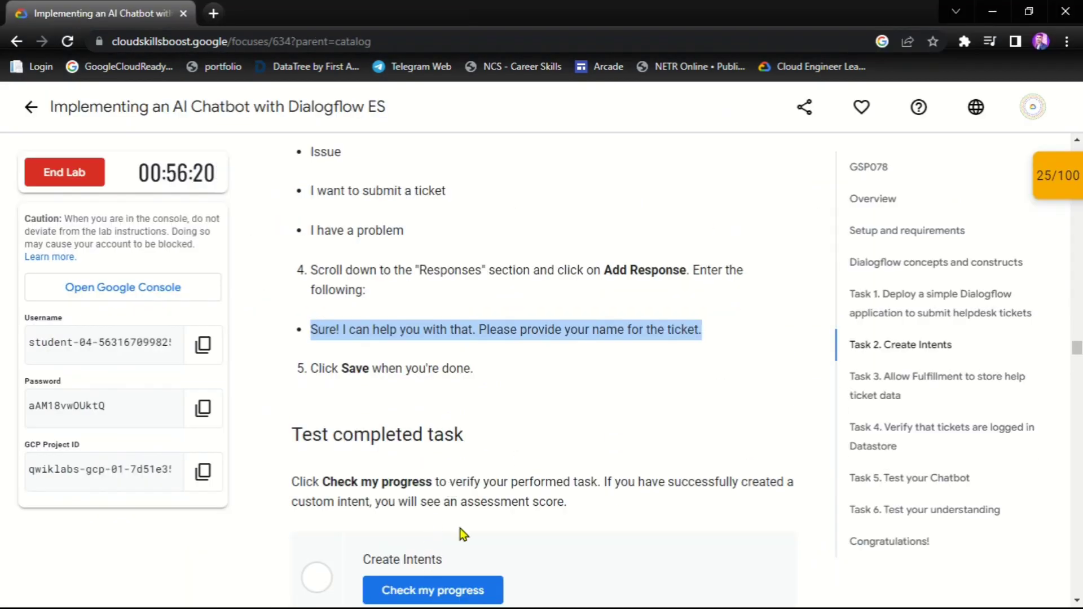
{"action": "scroll", "coordinate": [480, 530], "scroll_direction": "down", "scroll_amount": 3}
{"action": "left_click", "coordinate": [479, 436]}
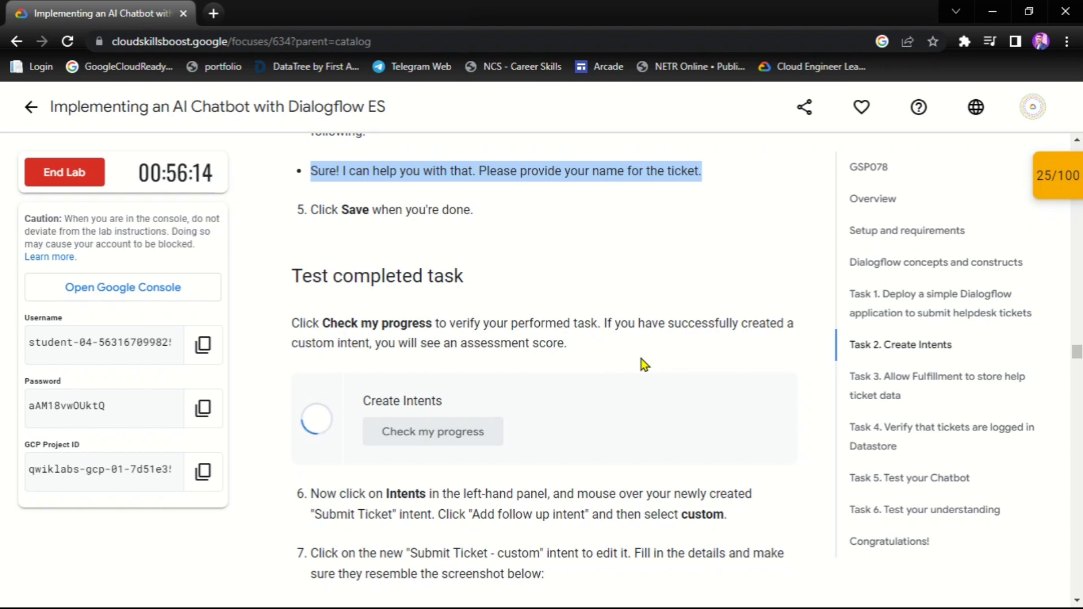
Step: Enable the Inline Editor in the Helpdesk agent's Fulfillment settings, following Task 3 of the lab guide
{"action": "scroll", "coordinate": [641, 357], "scroll_direction": "down", "scroll_amount": 9}
{"action": "scroll", "coordinate": [640, 358], "scroll_direction": "down", "scroll_amount": 7}
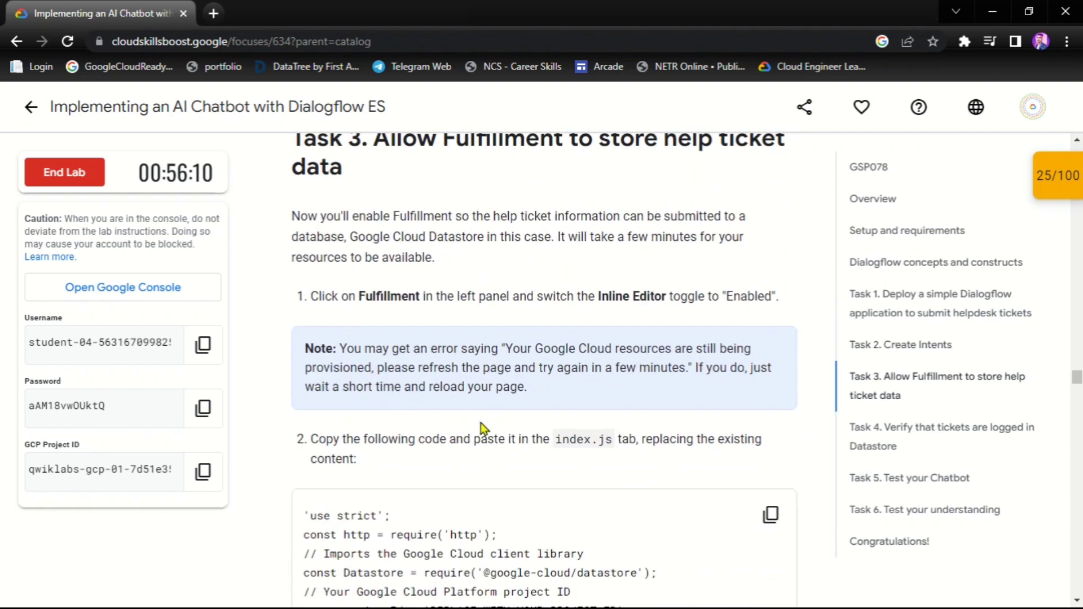
{"action": "key", "text": "alt+Tab"}
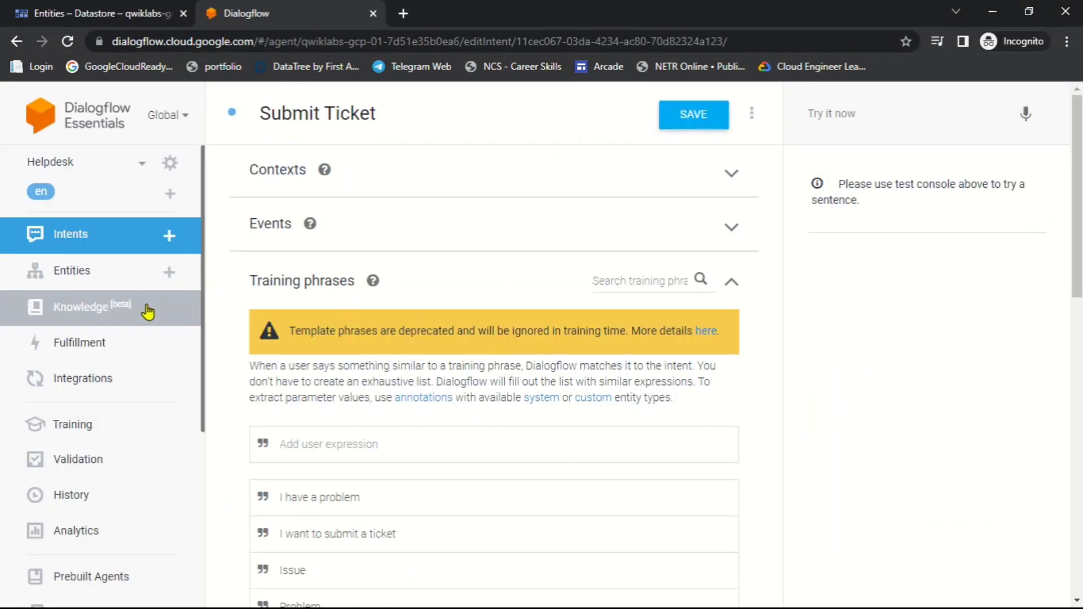
{"action": "left_click", "coordinate": [117, 358]}
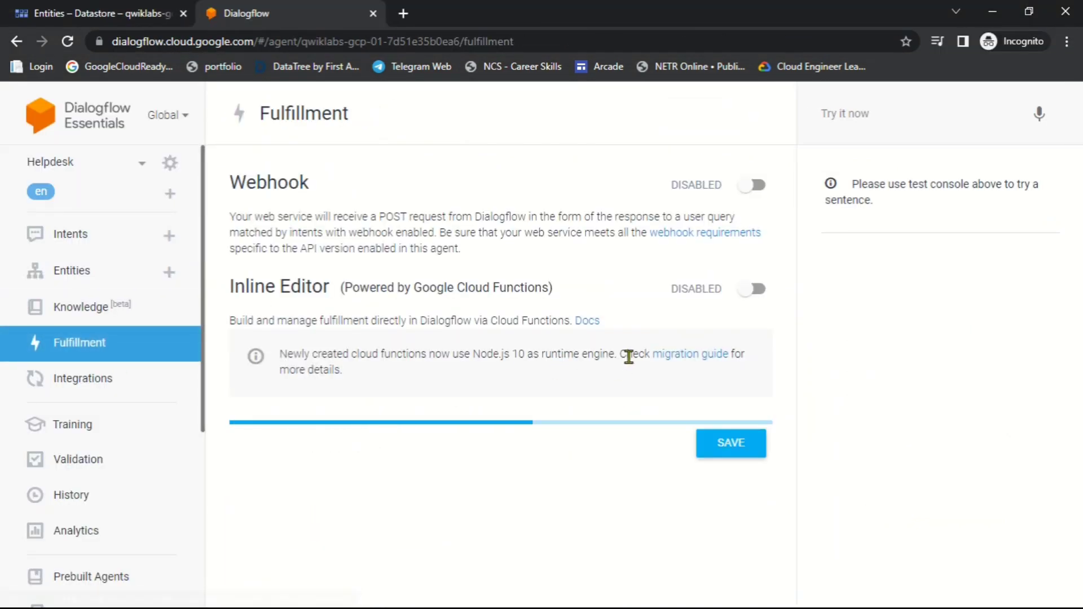
{"action": "left_click", "coordinate": [728, 289]}
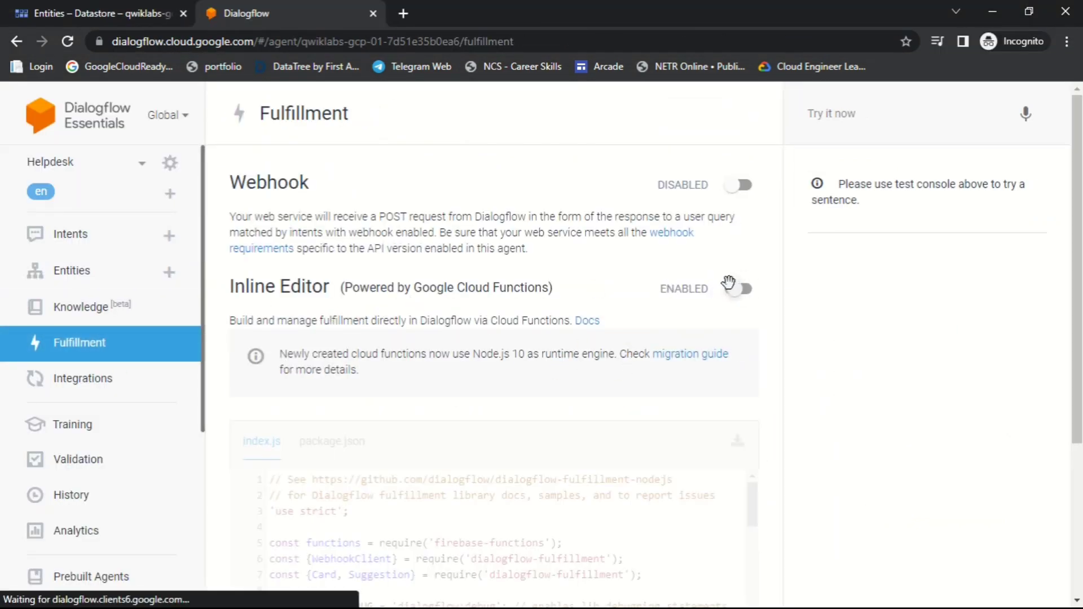
Step: Copy the Task 3 code from the lab guide and replace all of the inline editor's index.js content with it
{"action": "key", "text": "alt+Tab"}
{"action": "scroll", "coordinate": [627, 348], "scroll_direction": "down", "scroll_amount": 2}
{"action": "left_click", "coordinate": [770, 359]}
{"action": "key", "text": "alt+Tab"}
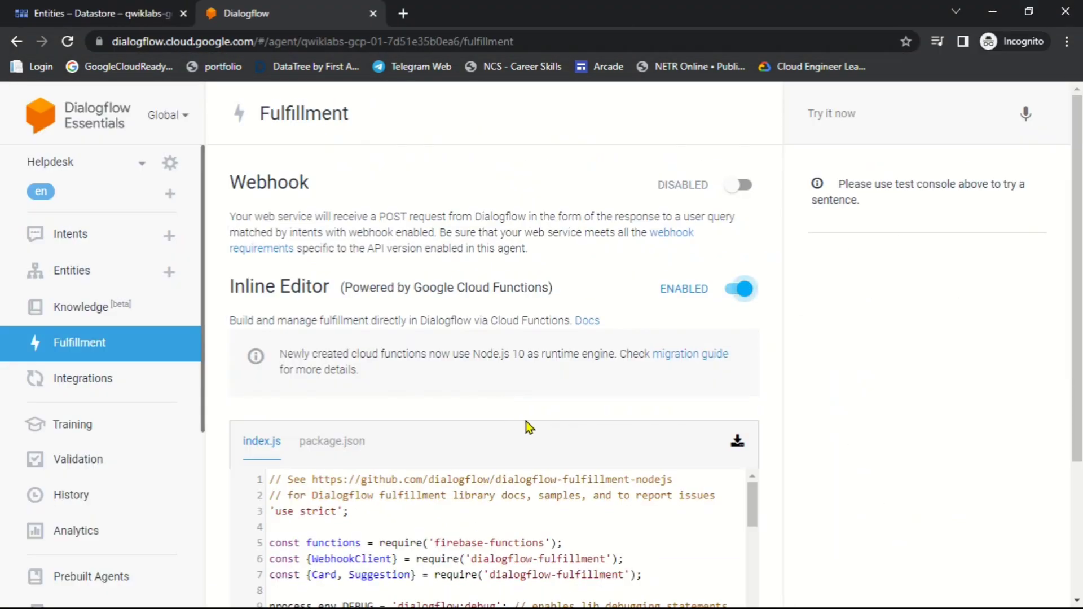
{"action": "left_click", "coordinate": [530, 495]}
{"action": "key", "text": "ctrl+a"}
{"action": "scroll", "coordinate": [546, 466], "scroll_direction": "down", "scroll_amount": 3}
{"action": "key", "text": "ctrl+v"}
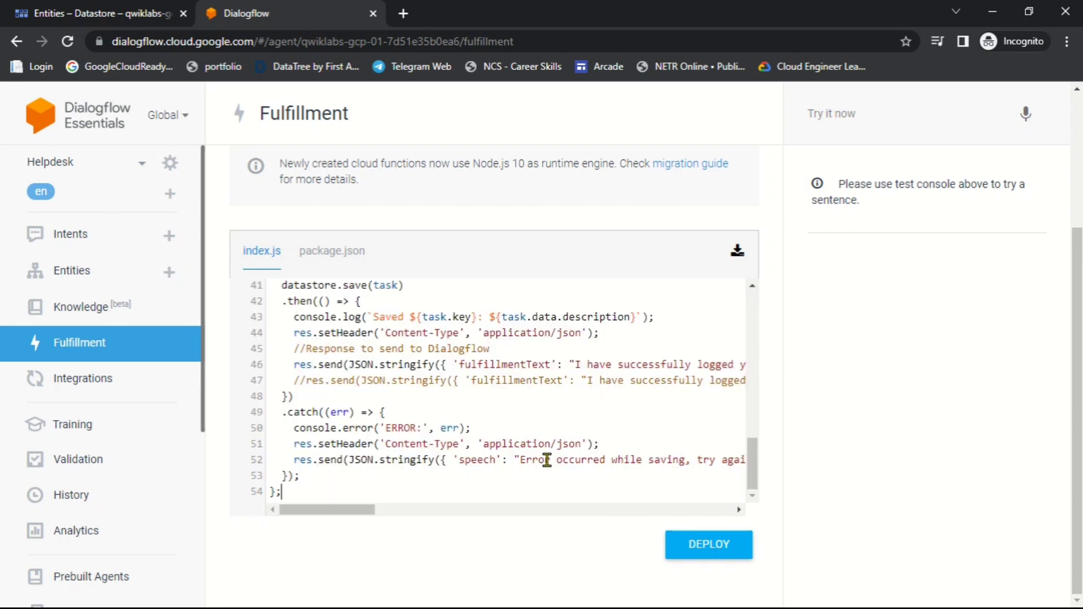
{"action": "scroll", "coordinate": [378, 466], "scroll_direction": "up", "scroll_amount": 10}
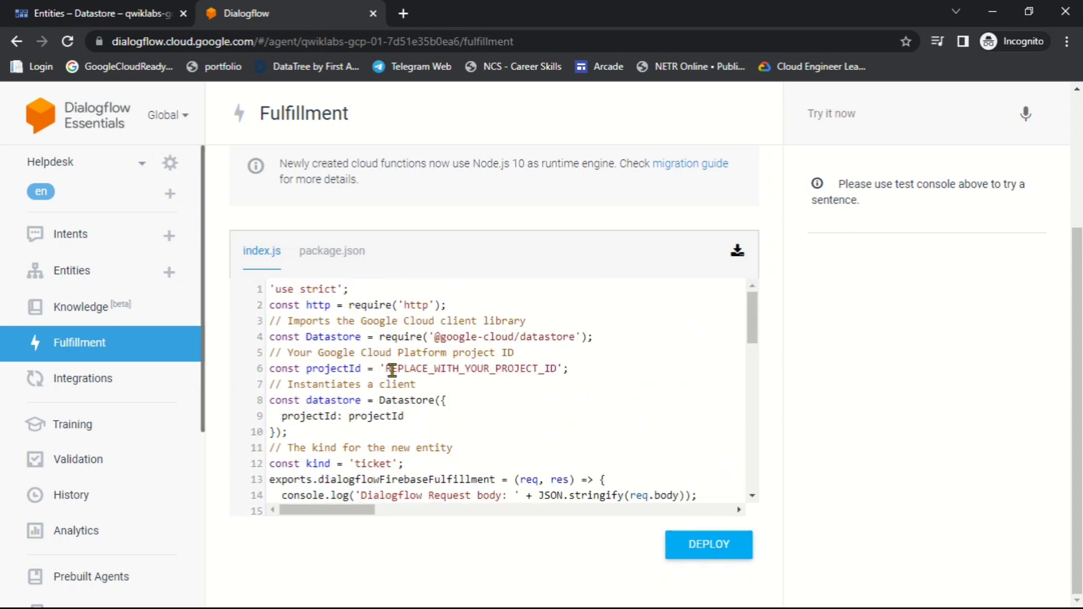
Step: Replace the REPLACE_WITH_YOUR_PROJECT_ID placeholder in index.js with the GCP Project ID copied from the lab guide
{"action": "left_click_drag", "start_coordinate": [386, 370], "coordinate": [553, 369]}
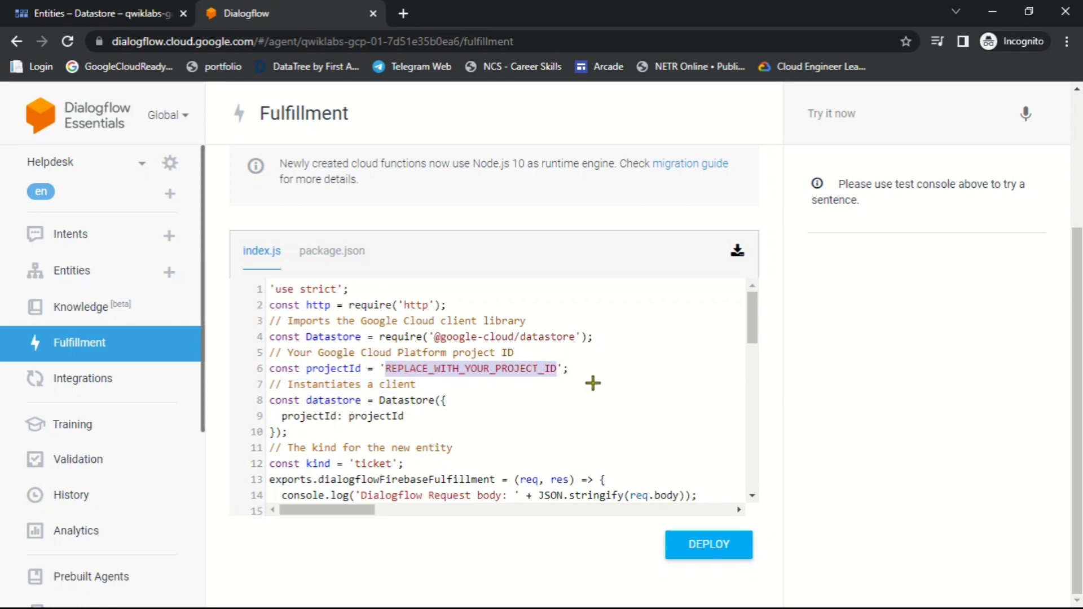
{"action": "key", "text": "alt+Tab"}
{"action": "left_click", "coordinate": [188, 474]}
{"action": "key", "text": "alt+Tab"}
{"action": "key", "text": "ctrl+v"}
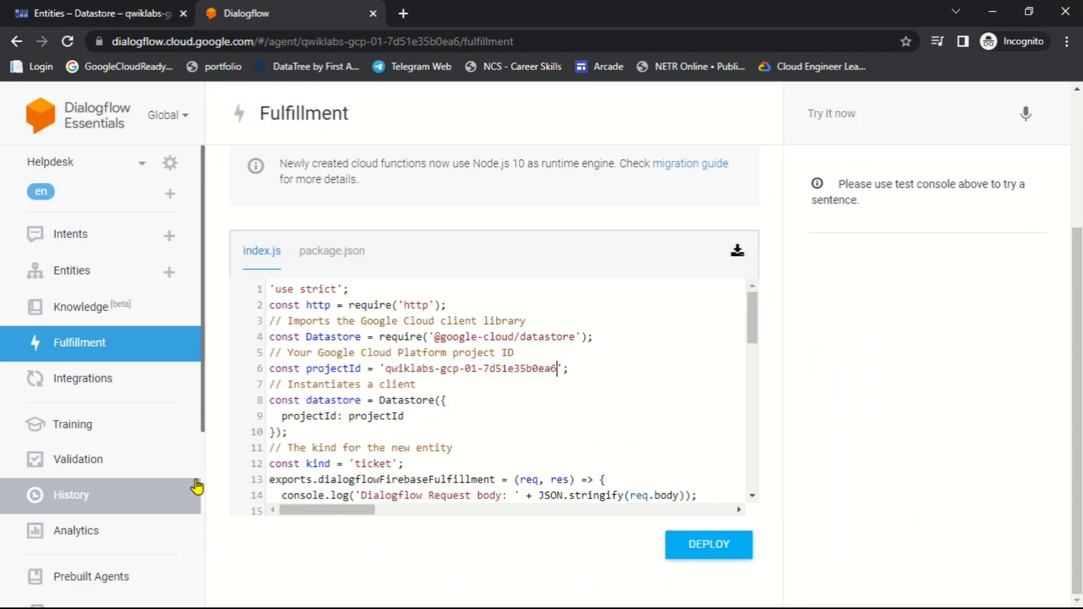
{"action": "left_click", "coordinate": [337, 261]}
{"action": "key", "text": "alt+Tab"}
{"action": "scroll", "coordinate": [535, 397], "scroll_direction": "down", "scroll_amount": 7}
{"action": "scroll", "coordinate": [535, 396], "scroll_direction": "down", "scroll_amount": 10}
{"action": "scroll", "coordinate": [669, 416], "scroll_direction": "down", "scroll_amount": 13}
{"action": "scroll", "coordinate": [763, 325], "scroll_direction": "up", "scroll_amount": 3}
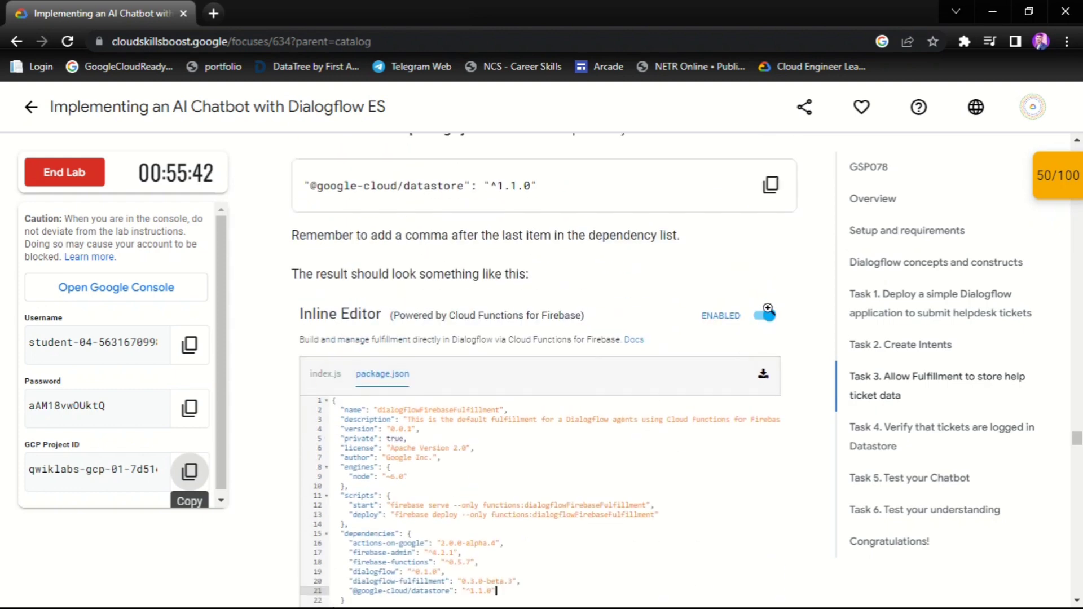
{"action": "left_click", "coordinate": [771, 184]}
{"action": "key", "text": "alt+Tab"}
{"action": "scroll", "coordinate": [404, 411], "scroll_direction": "down", "scroll_amount": 1}
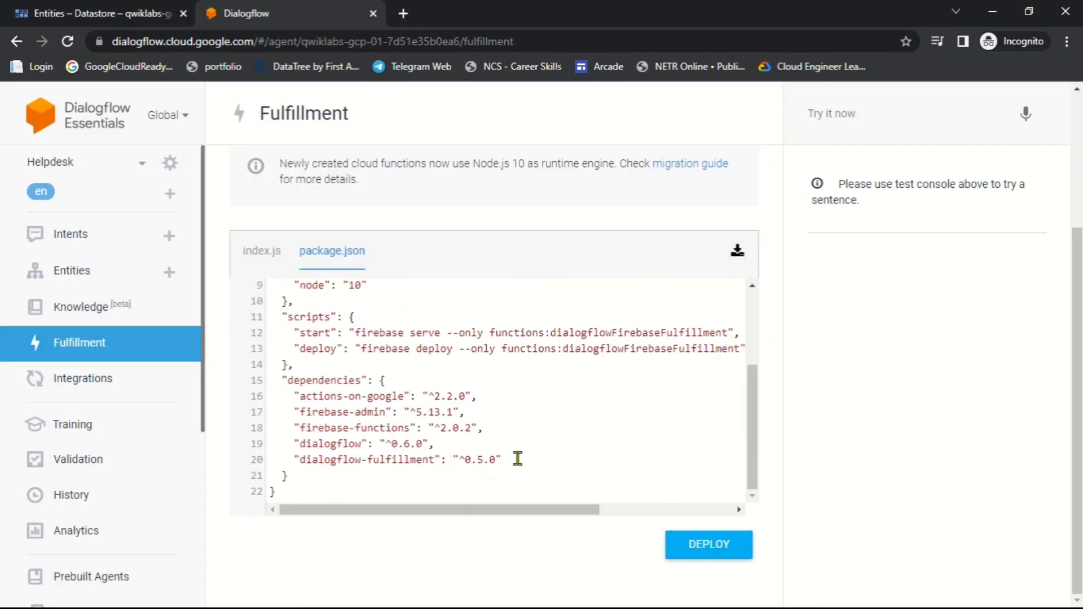
{"action": "key", "text": "Return"}
{"action": "key", "text": "ctrl+v"}
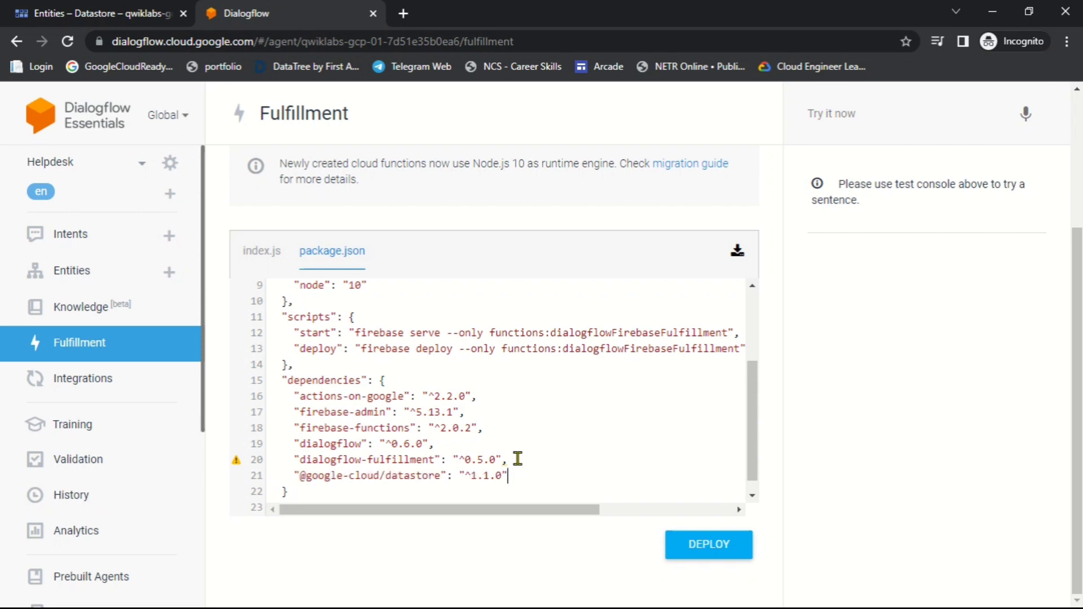
{"action": "left_click", "coordinate": [691, 543]}
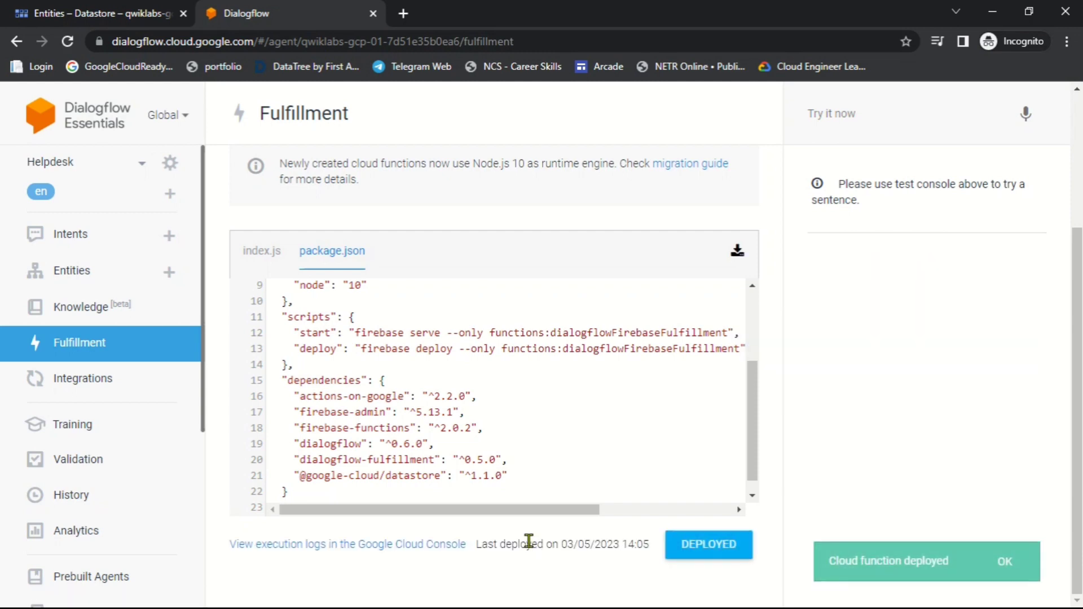
Step: Run the lab guide's progress check for Allow Fulfillment to Store Help Ticket Data
{"action": "key", "text": "alt+Tab"}
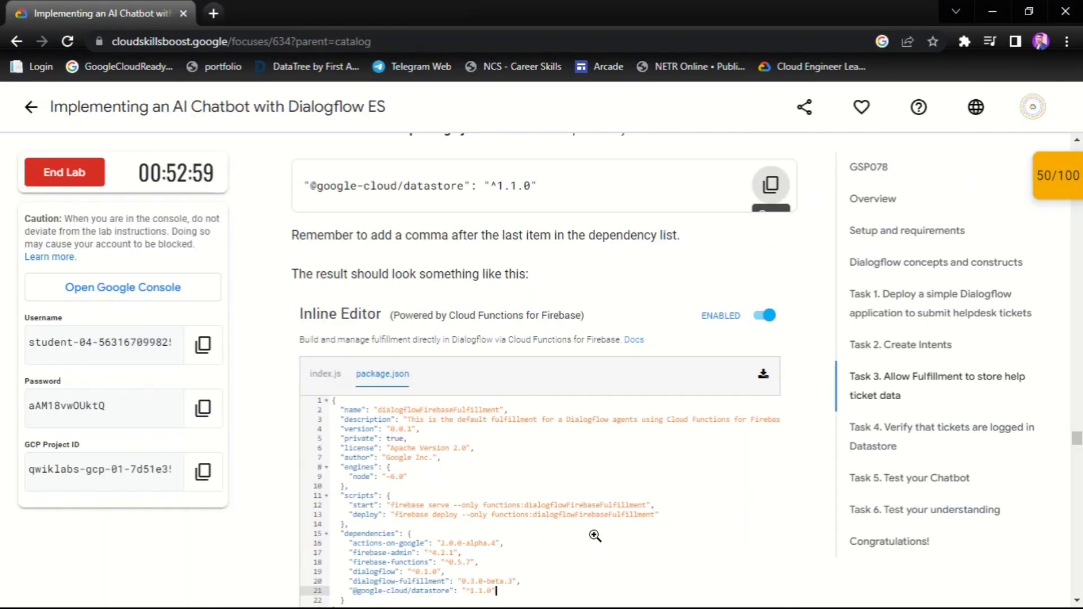
{"action": "scroll", "coordinate": [582, 417], "scroll_direction": "down", "scroll_amount": 10}
{"action": "scroll", "coordinate": [533, 397], "scroll_direction": "up", "scroll_amount": 5}
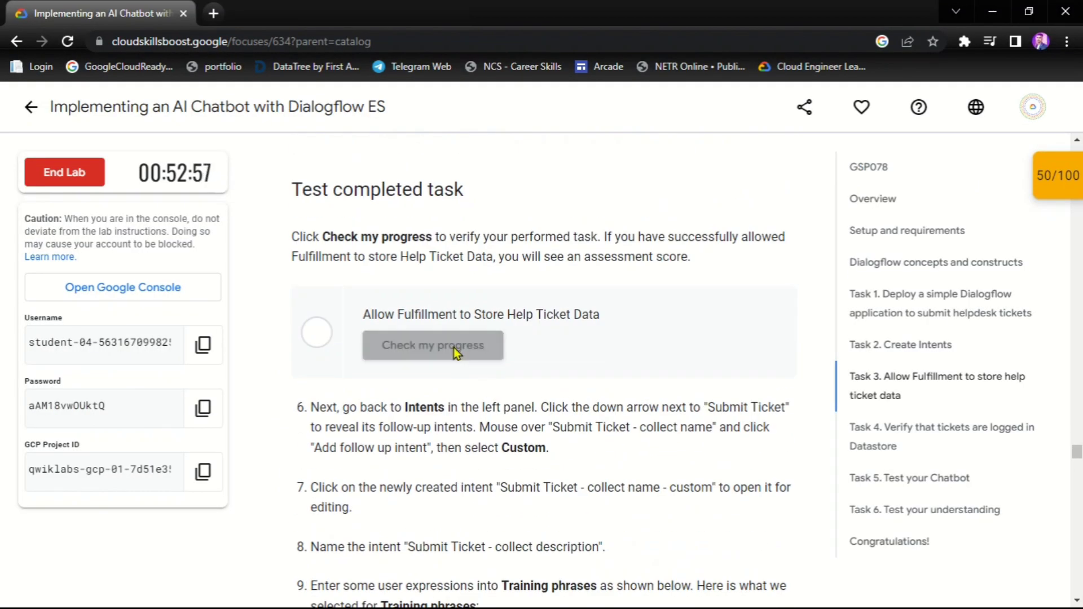
{"action": "left_click", "coordinate": [459, 418]}
Step: Following the lab guide, add a custom follow-up intent to Submit Ticket in Dialogflow and open it for editing
{"action": "scroll", "coordinate": [514, 377], "scroll_direction": "down", "scroll_amount": 8}
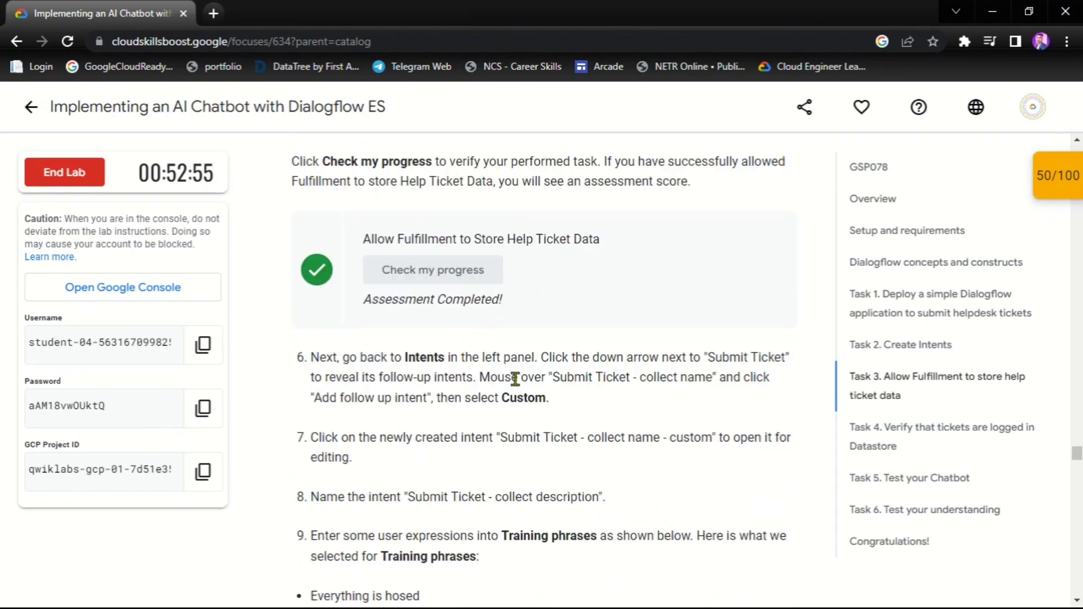
{"action": "scroll", "coordinate": [515, 374], "scroll_direction": "up", "scroll_amount": 3}
{"action": "key", "text": "alt+Tab"}
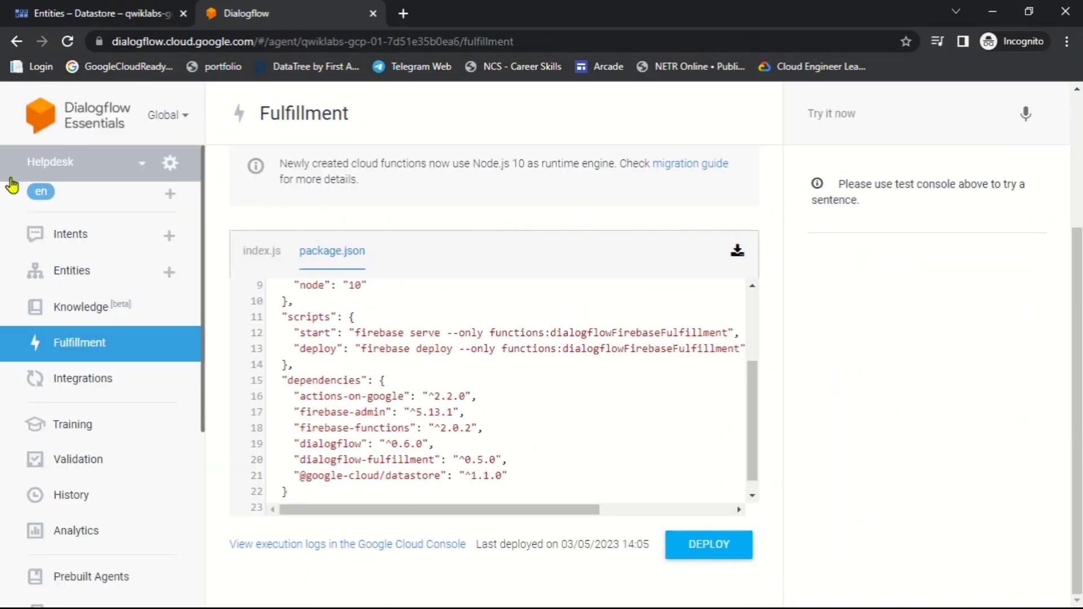
{"action": "left_click", "coordinate": [73, 236]}
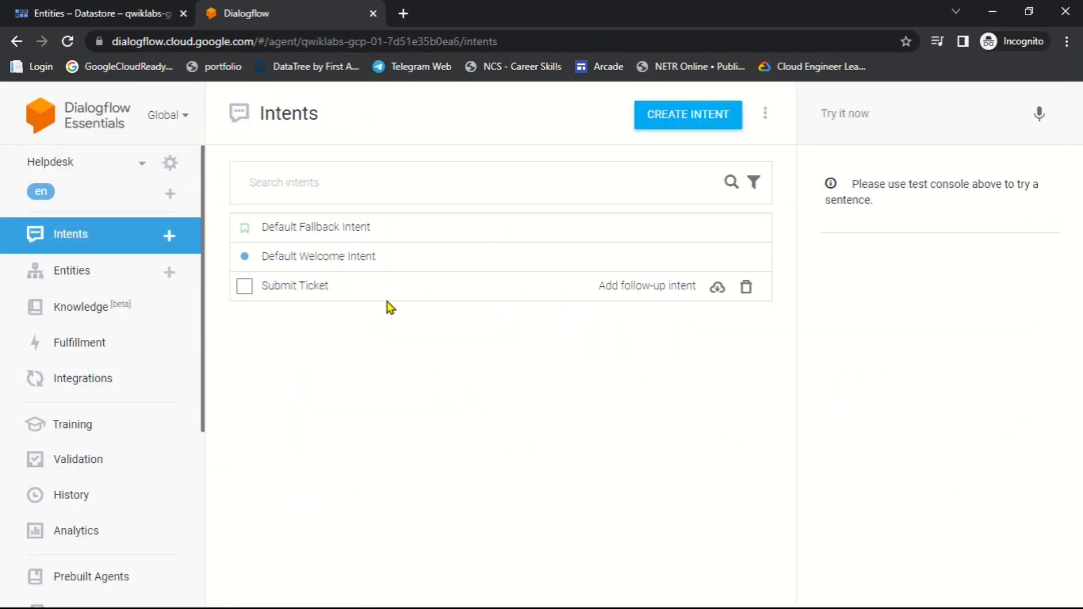
{"action": "left_click", "coordinate": [645, 290]}
{"action": "left_click", "coordinate": [613, 297]}
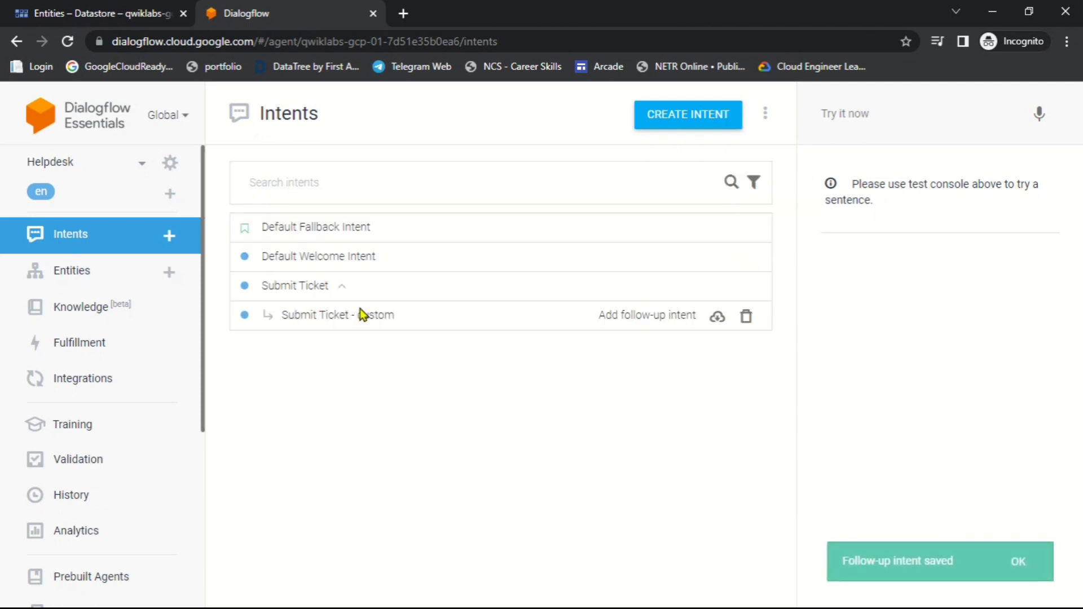
{"action": "left_click", "coordinate": [327, 315]}
Step: Rename the follow-up intent to "Submit Ticket - collect description", copied from the lab guide, and save it
{"action": "key", "text": "alt+Tab"}
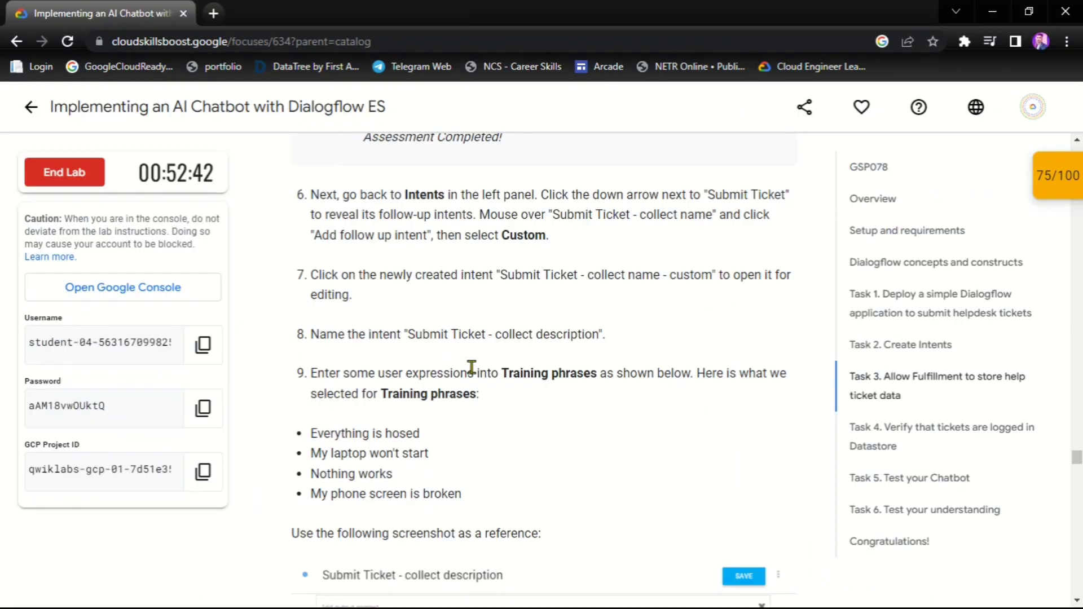
{"action": "scroll", "coordinate": [472, 367], "scroll_direction": "down", "scroll_amount": 1}
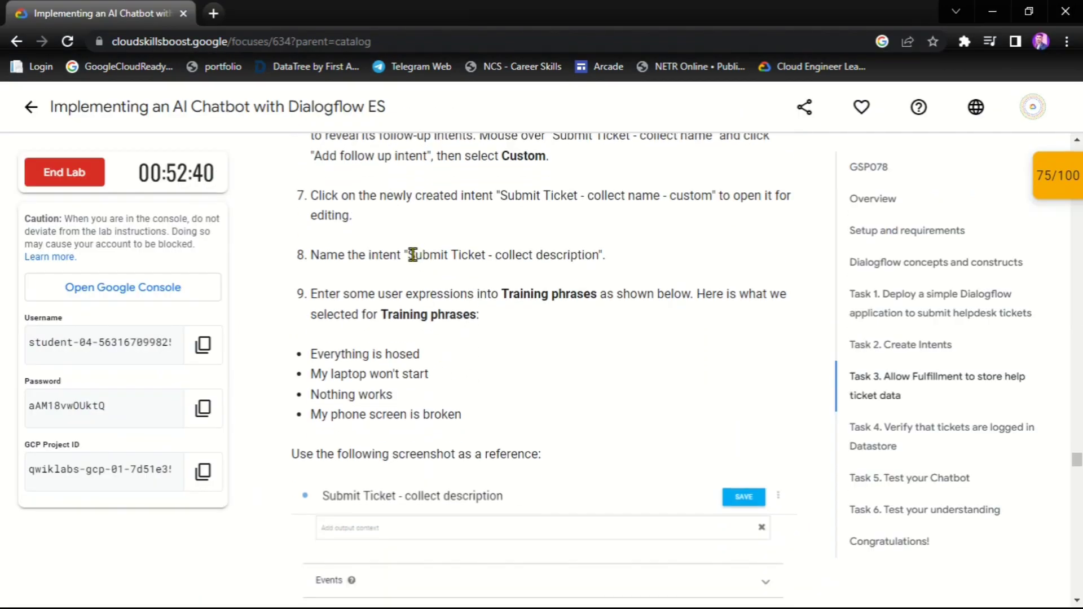
{"action": "left_click_drag", "start_coordinate": [411, 256], "coordinate": [601, 269]}
{"action": "key", "text": "alt+Tab"}
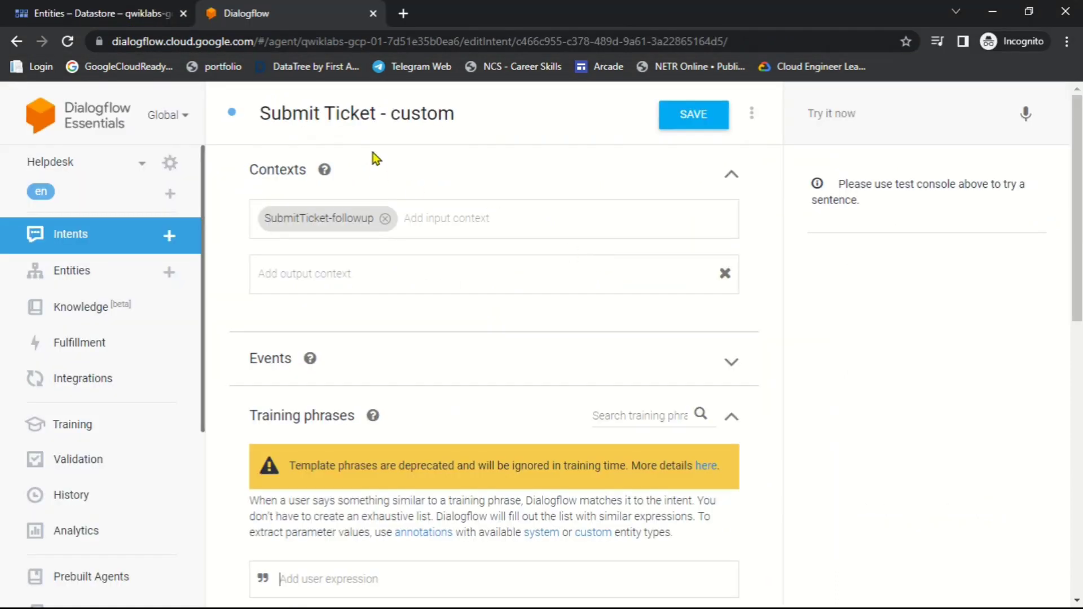
{"action": "left_click", "coordinate": [476, 121]}
{"action": "key", "text": "ctrl+a"}
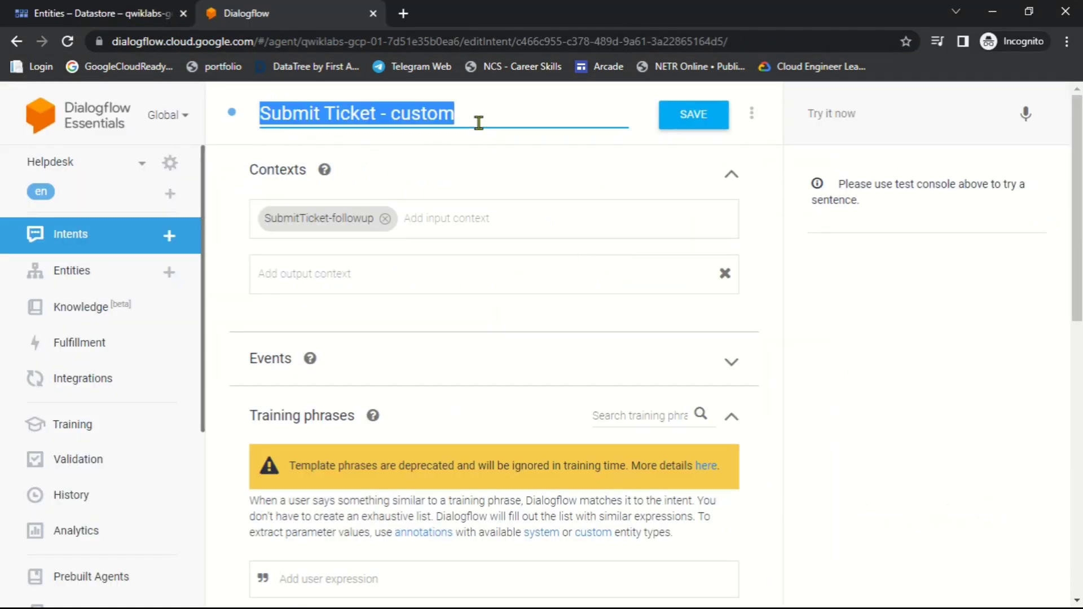
{"action": "key", "text": "ctrl+v"}
{"action": "left_click", "coordinate": [693, 115]}
Step: Copy "Everything is hosed" from the lab guide and add it as a training phrase of the collect description intent
{"action": "key", "text": "alt+Tab"}
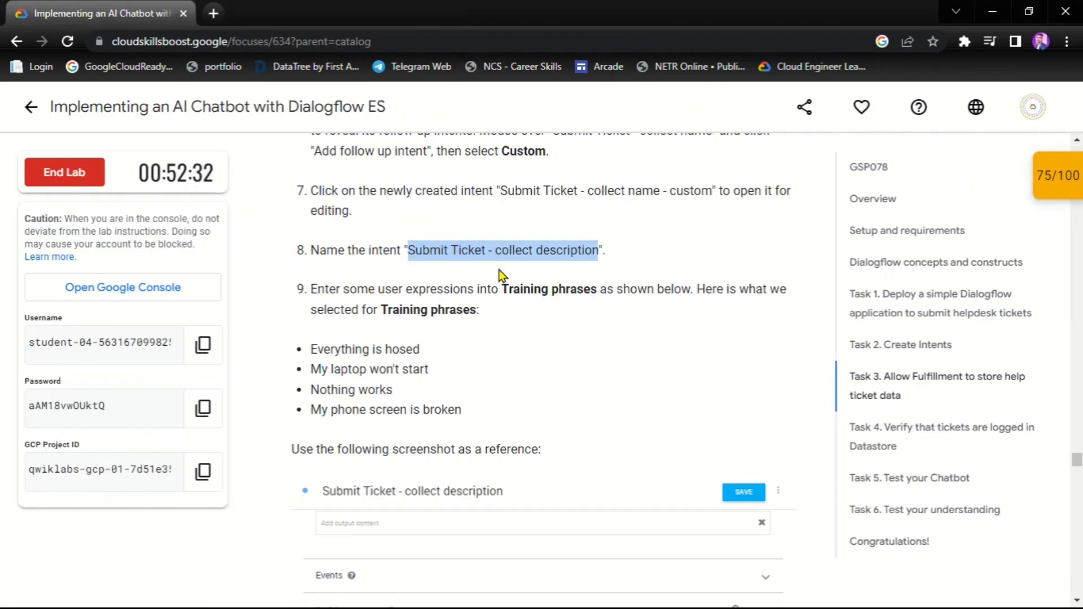
{"action": "triple_click", "coordinate": [361, 274]}
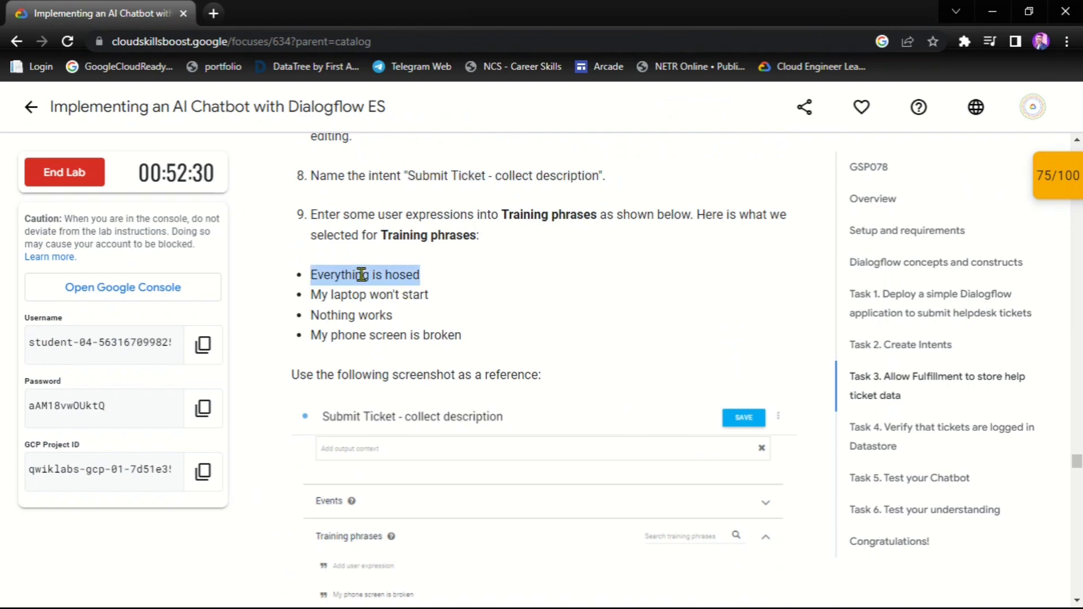
{"action": "key", "text": "alt+Tab"}
{"action": "scroll", "coordinate": [458, 286], "scroll_direction": "down", "scroll_amount": 5}
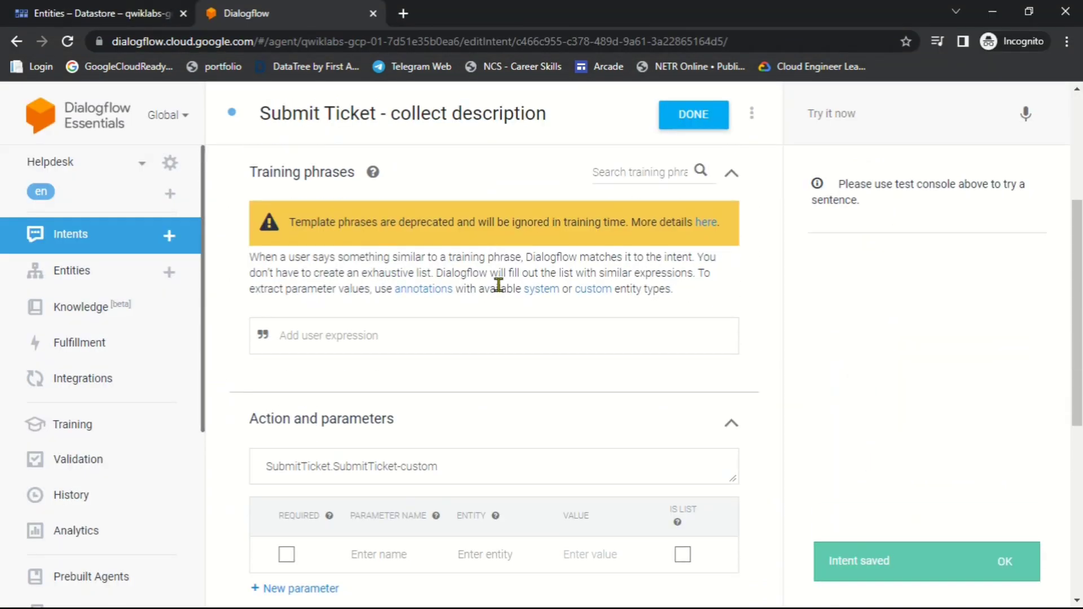
{"action": "scroll", "coordinate": [377, 293], "scroll_direction": "up", "scroll_amount": 3}
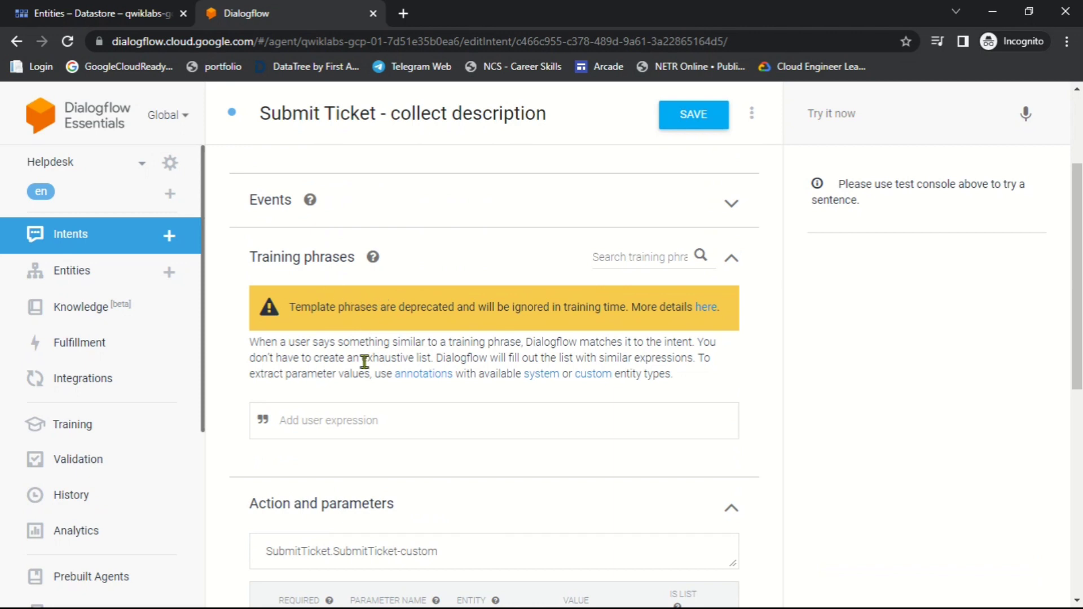
{"action": "scroll", "coordinate": [364, 353], "scroll_direction": "down", "scroll_amount": 2}
{"action": "left_click", "coordinate": [374, 332]}
{"action": "key", "text": "ctrl+v"}
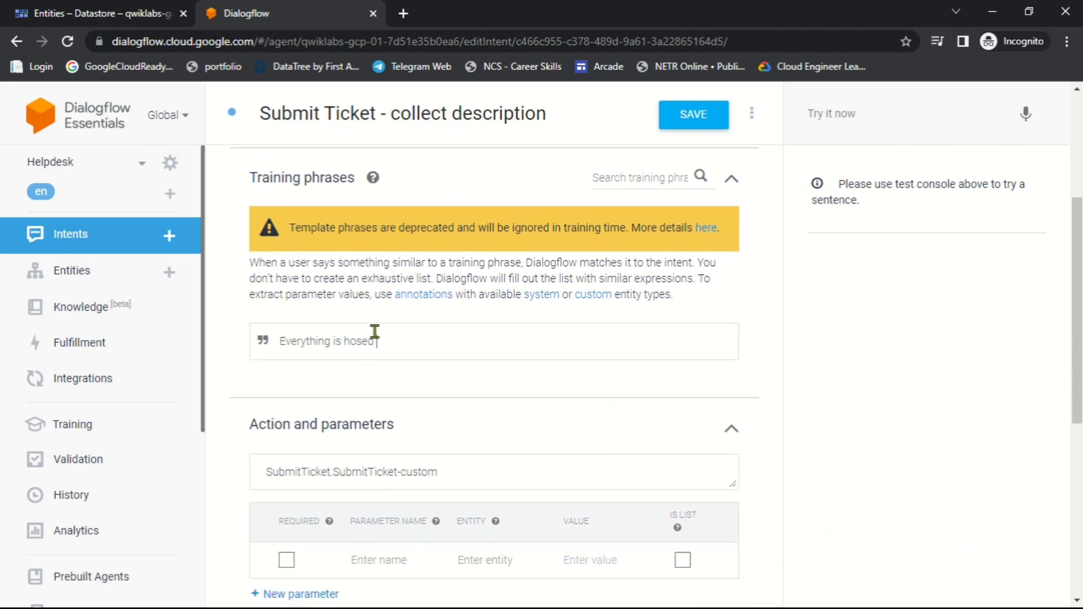
{"action": "key", "text": "Return"}
Step: Copy "My laptop won't start" from the lab guide and add it as another training phrase in Dialogflow
{"action": "key", "text": "alt+Tab"}
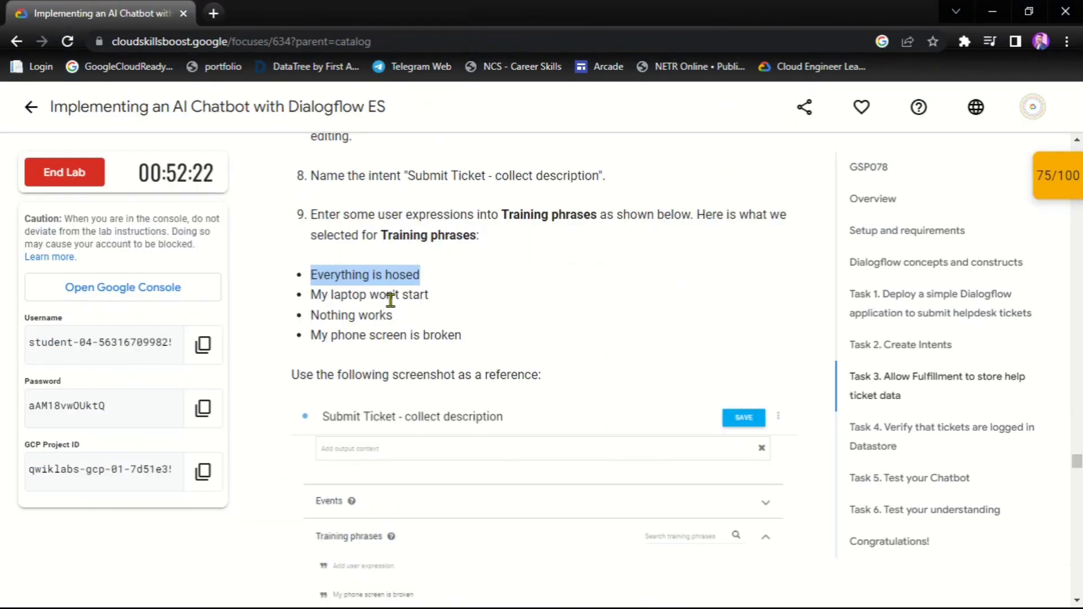
{"action": "triple_click", "coordinate": [391, 298]}
{"action": "key", "text": "ctrl+c"}
{"action": "key", "text": "alt+Tab"}
{"action": "key", "text": "ctrl+v"}
{"action": "key", "text": "Return"}
Step: Add the lab guide's phrase "Nothing works" to the intent's training phrases in Dialogflow
{"action": "key", "text": "alt+Tab"}
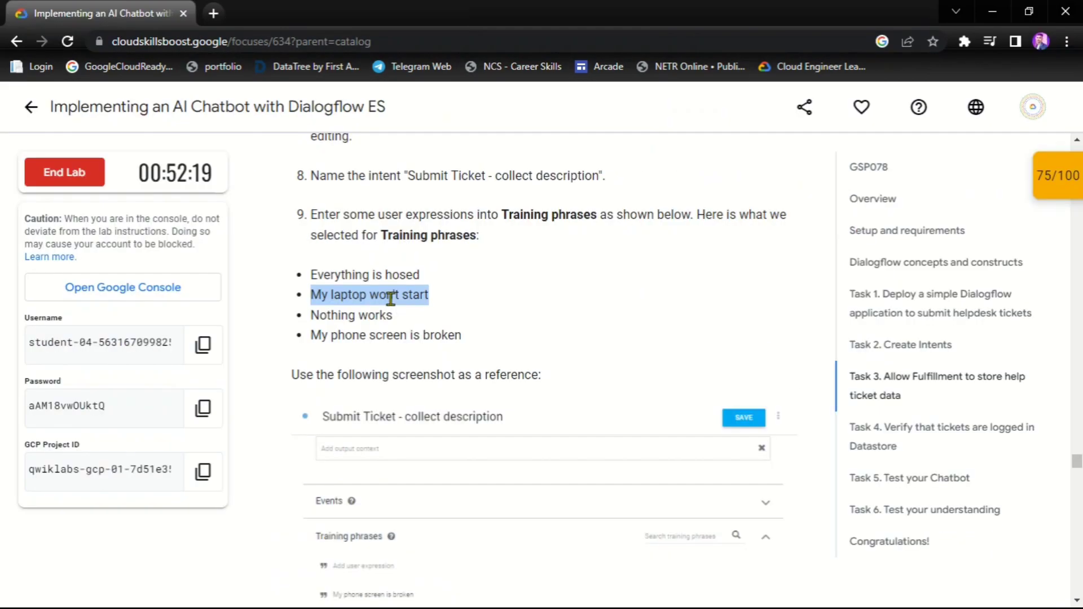
{"action": "triple_click", "coordinate": [350, 319]}
{"action": "key", "text": "ctrl+c"}
{"action": "key", "text": "alt+Tab"}
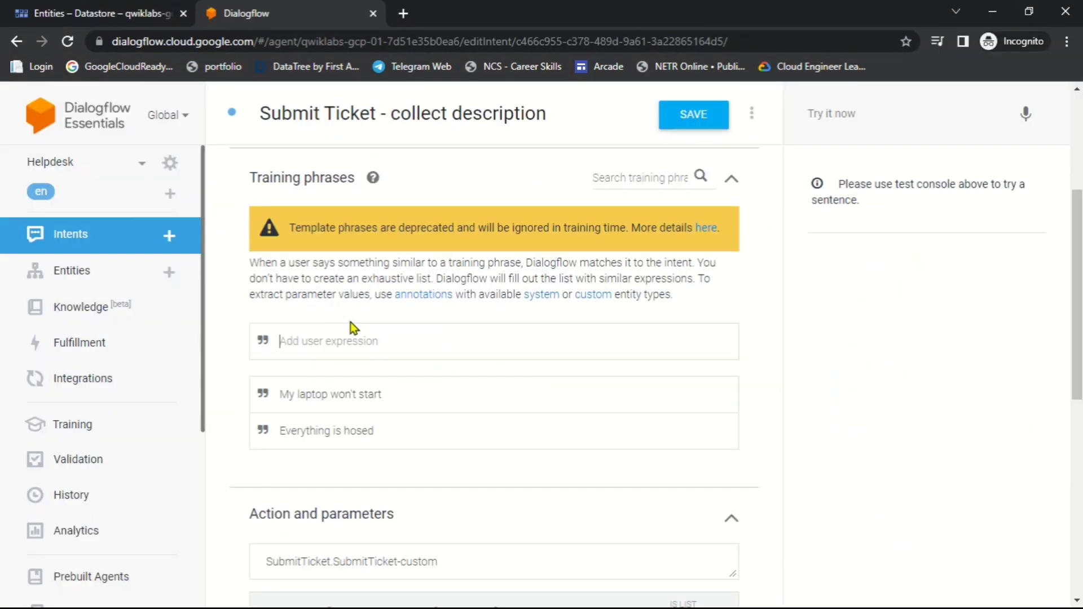
{"action": "key", "text": "Return"}
Step: Add the lab guide's last phrase, "My phone screen is broken", to the intent's training phrases in Dialogflow
{"action": "key", "text": "alt+Tab"}
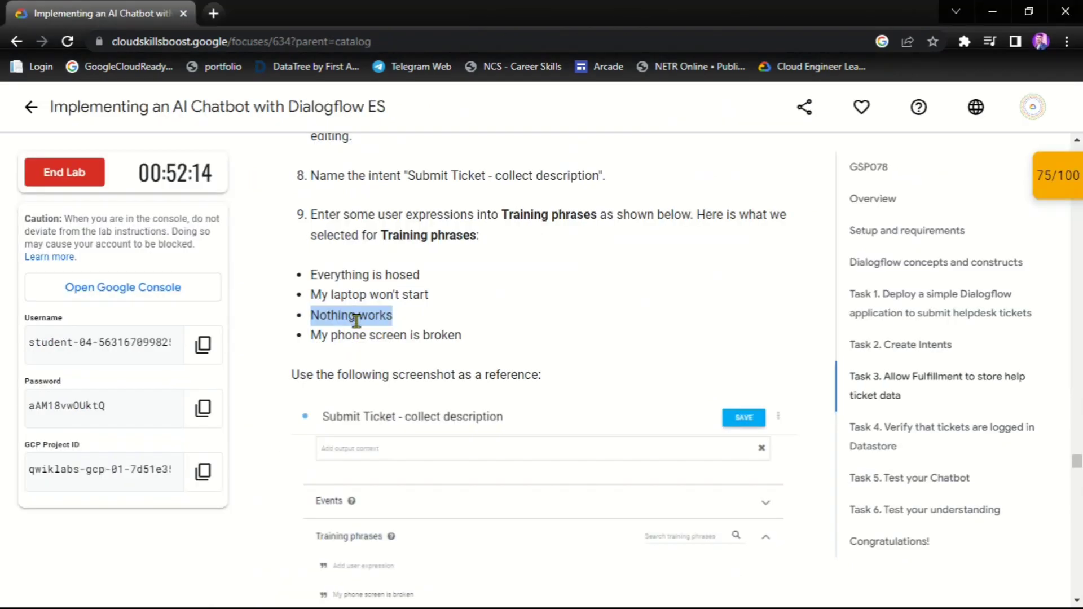
{"action": "triple_click", "coordinate": [367, 336]}
{"action": "key", "text": "ctrl+c"}
{"action": "key", "text": "alt+Tab"}
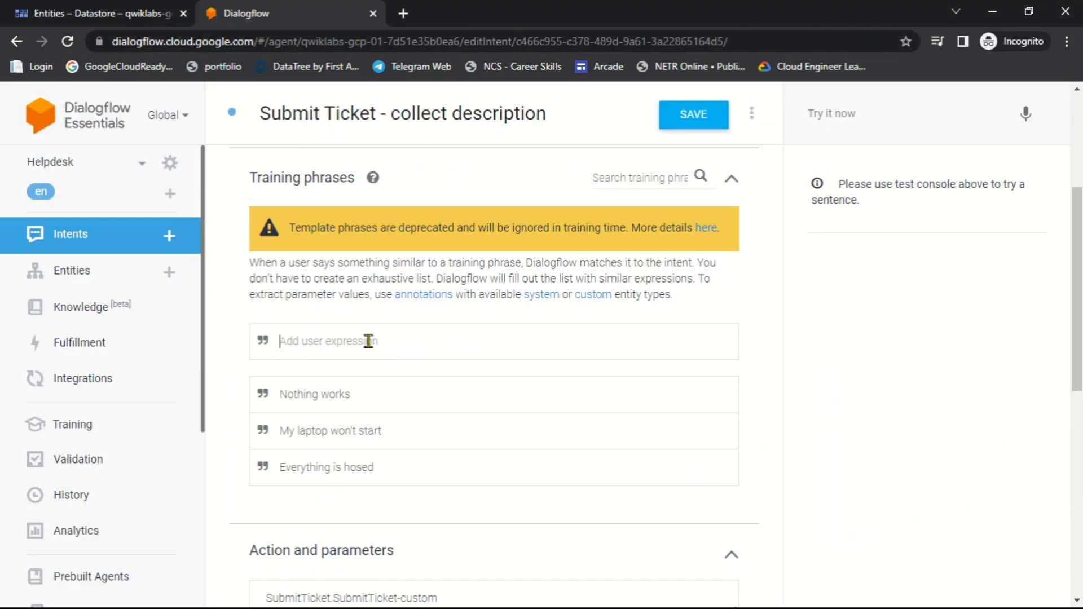
{"action": "key", "text": "ctrl+v"}
{"action": "key", "text": "Return"}
Step: Enable the webhook call for the Submit Ticket - collect description intent as the lab guide instructs, and save the intent
{"action": "key", "text": "alt+Tab"}
{"action": "scroll", "coordinate": [554, 335], "scroll_direction": "down", "scroll_amount": 4}
{"action": "scroll", "coordinate": [554, 334], "scroll_direction": "down", "scroll_amount": 10}
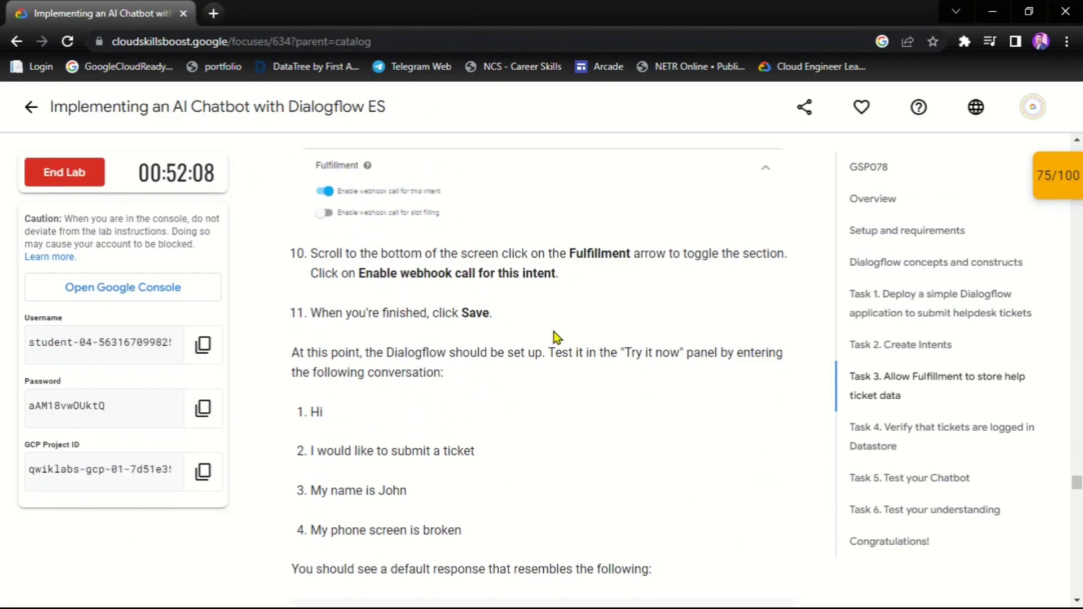
{"action": "key", "text": "alt+Tab"}
{"action": "scroll", "coordinate": [564, 356], "scroll_direction": "down", "scroll_amount": 4}
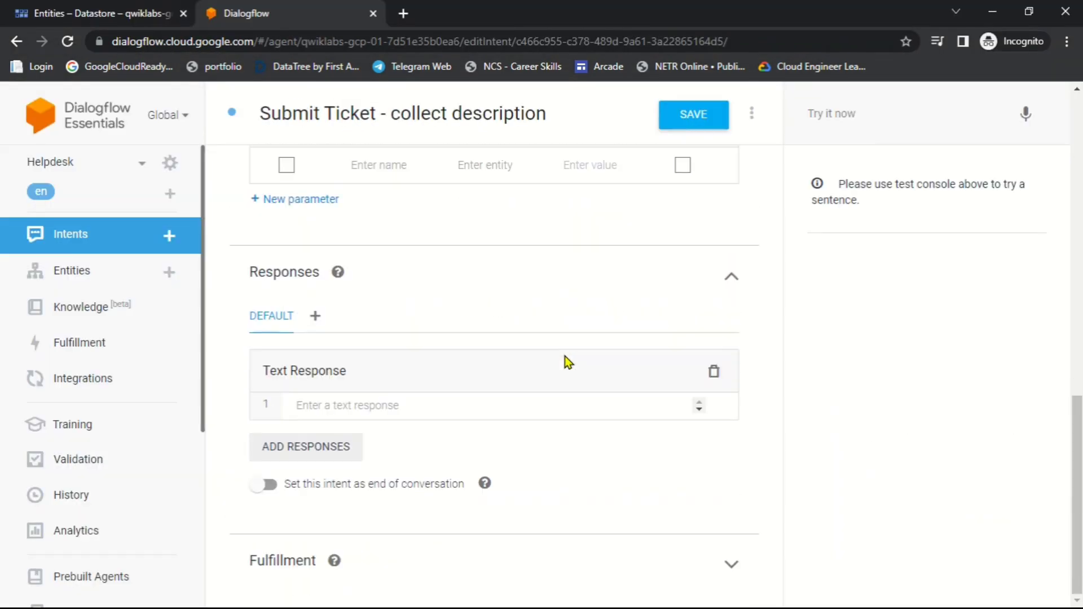
{"action": "left_click", "coordinate": [725, 563]}
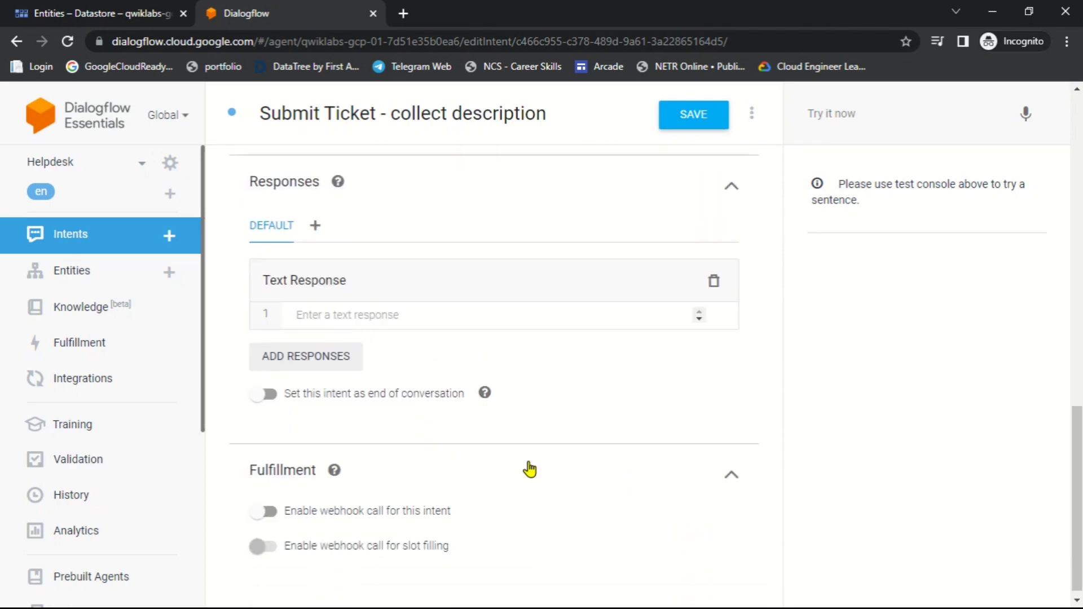
{"action": "left_click", "coordinate": [266, 502]}
{"action": "key", "text": "alt+Tab"}
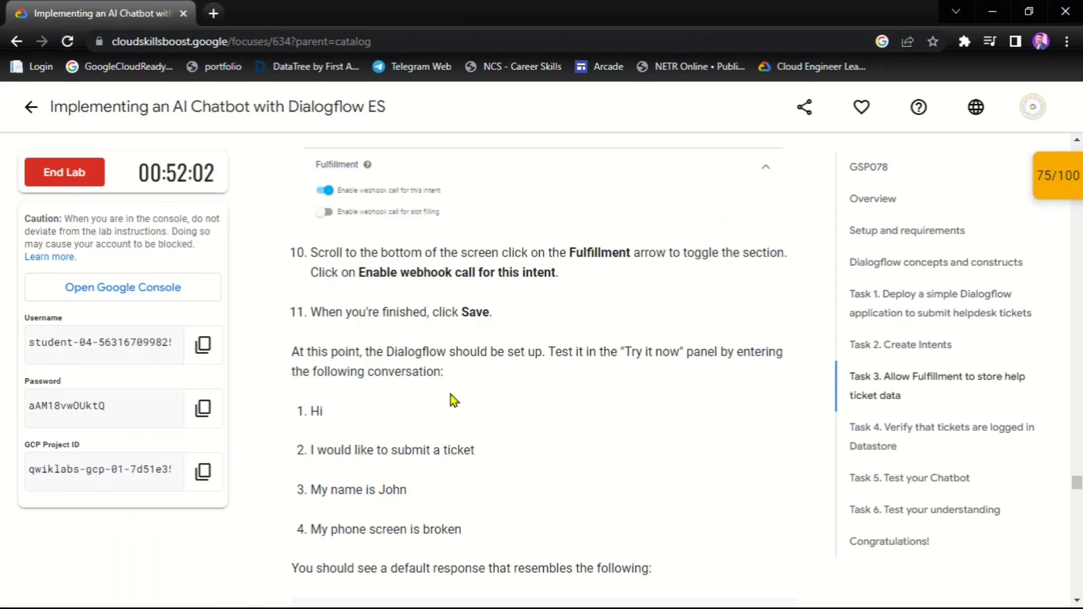
{"action": "key", "text": "alt+Tab"}
{"action": "left_click", "coordinate": [685, 117]}
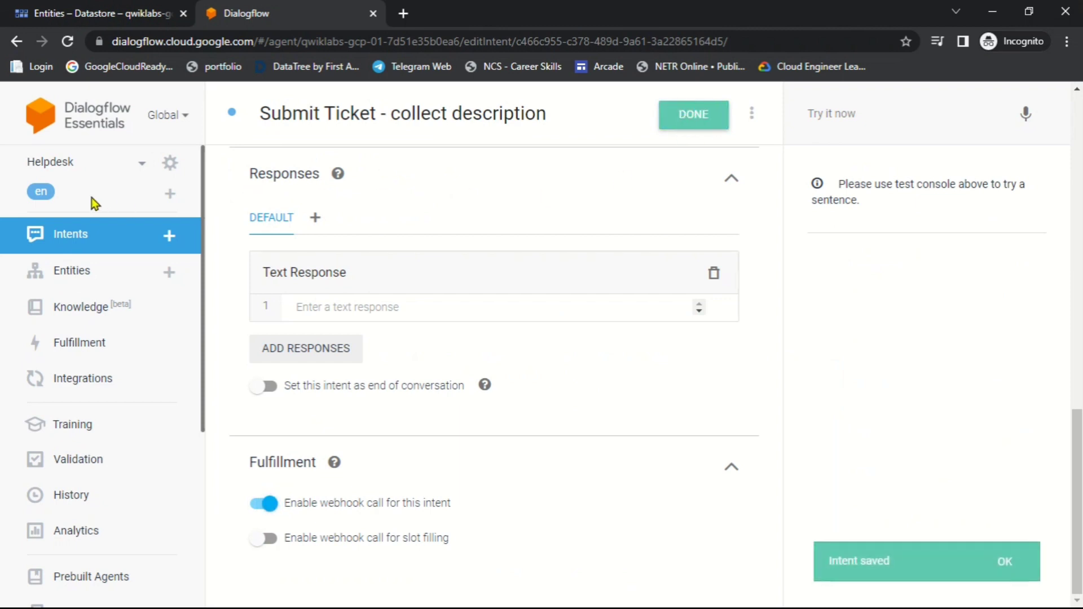
Step: Open the Submit Ticket intent, enable the webhook call for it under Fulfillment, and save the intent
{"action": "left_click", "coordinate": [74, 234]}
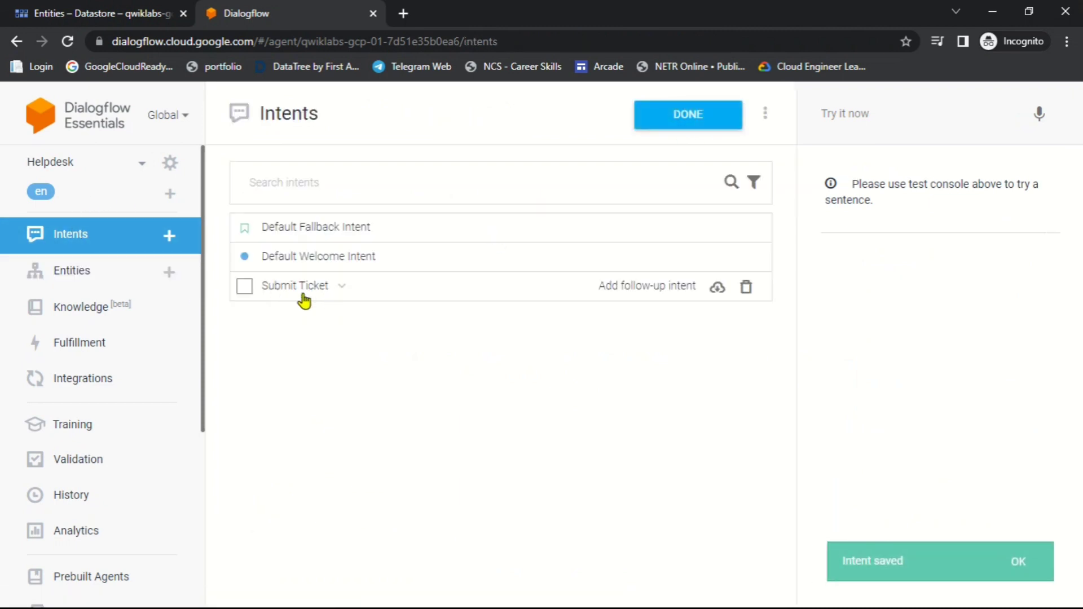
{"action": "left_click", "coordinate": [277, 286]}
{"action": "scroll", "coordinate": [553, 403], "scroll_direction": "down", "scroll_amount": 5}
{"action": "scroll", "coordinate": [555, 408], "scroll_direction": "down", "scroll_amount": 8}
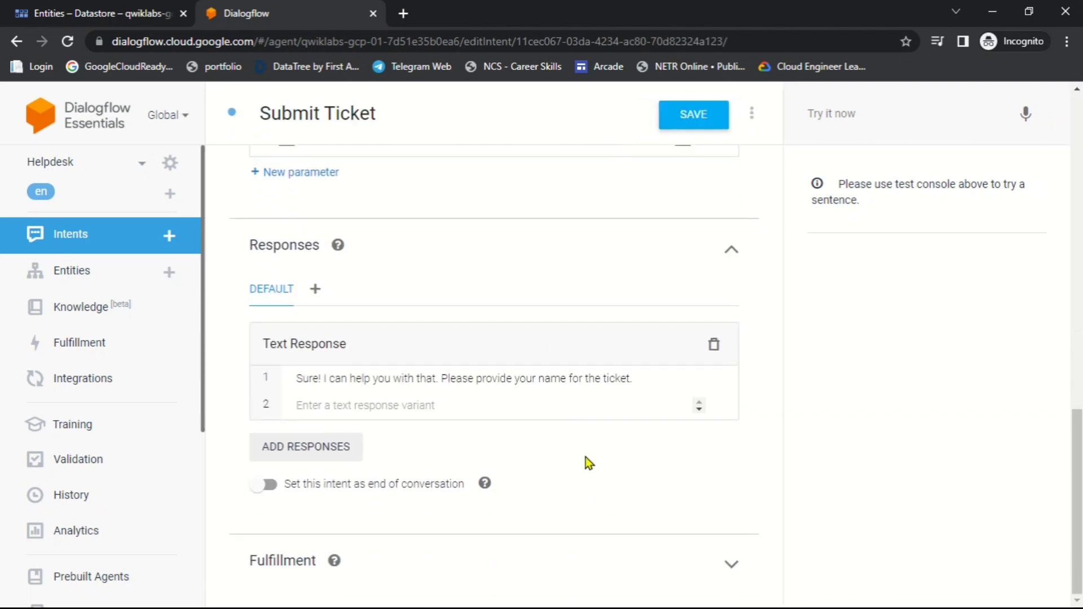
{"action": "left_click", "coordinate": [731, 563]}
{"action": "left_click", "coordinate": [268, 504]}
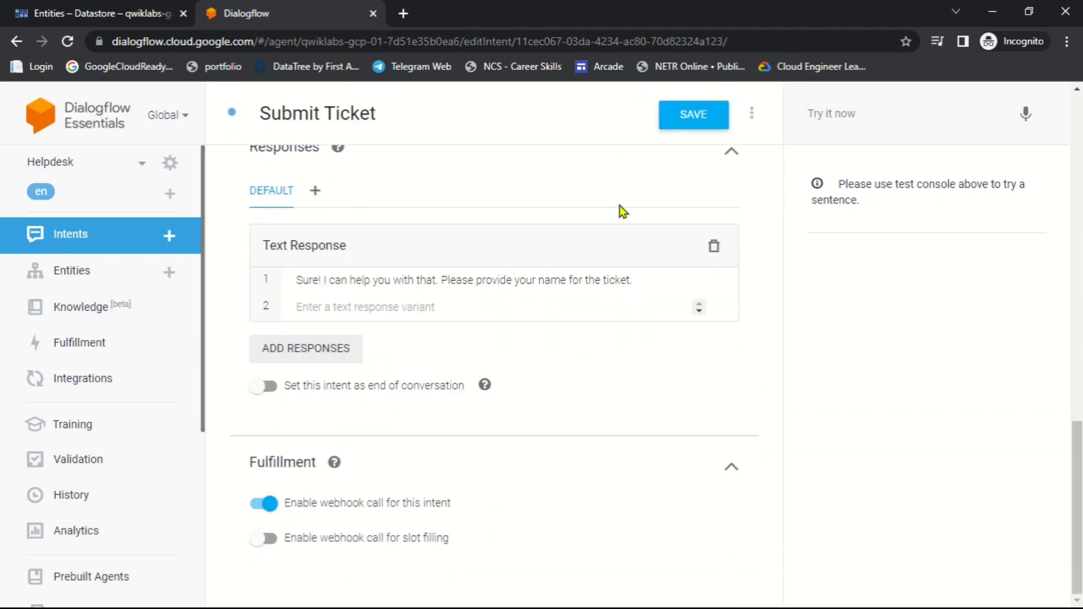
{"action": "left_click", "coordinate": [668, 117]}
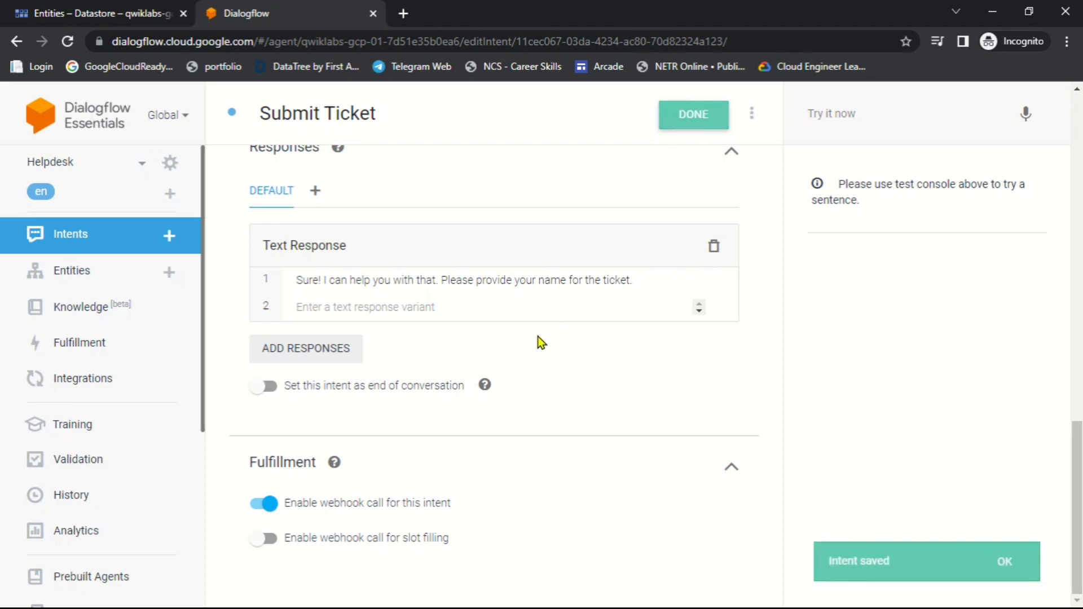
Step: Test the Helpdesk agent in the Dialogflow test console with the lab guide's first message, "Hi"
{"action": "scroll", "coordinate": [578, 392], "scroll_direction": "up", "scroll_amount": 8}
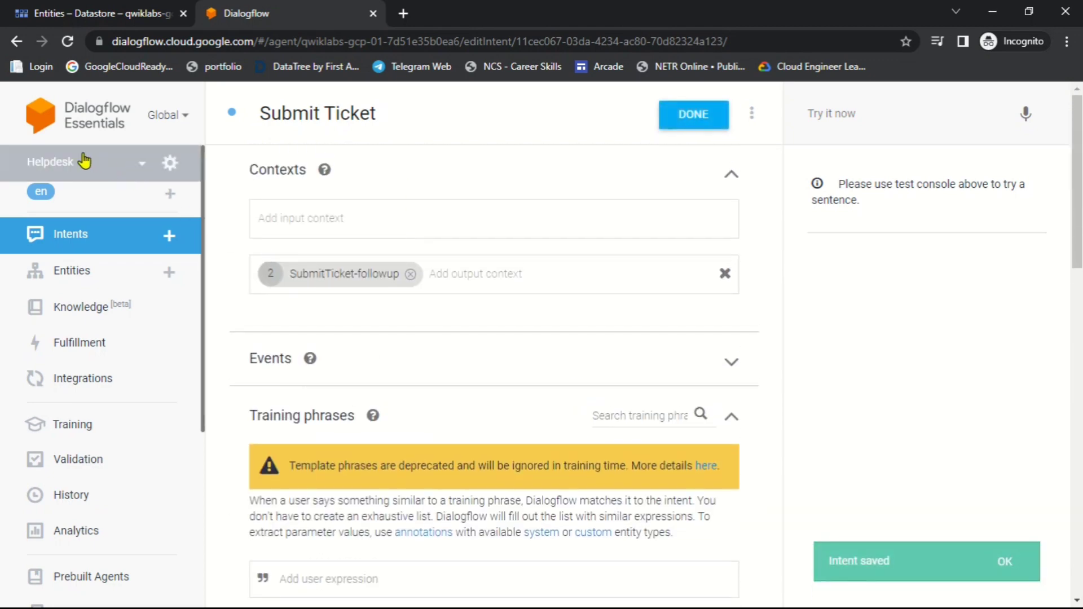
{"action": "key", "text": "alt+Tab"}
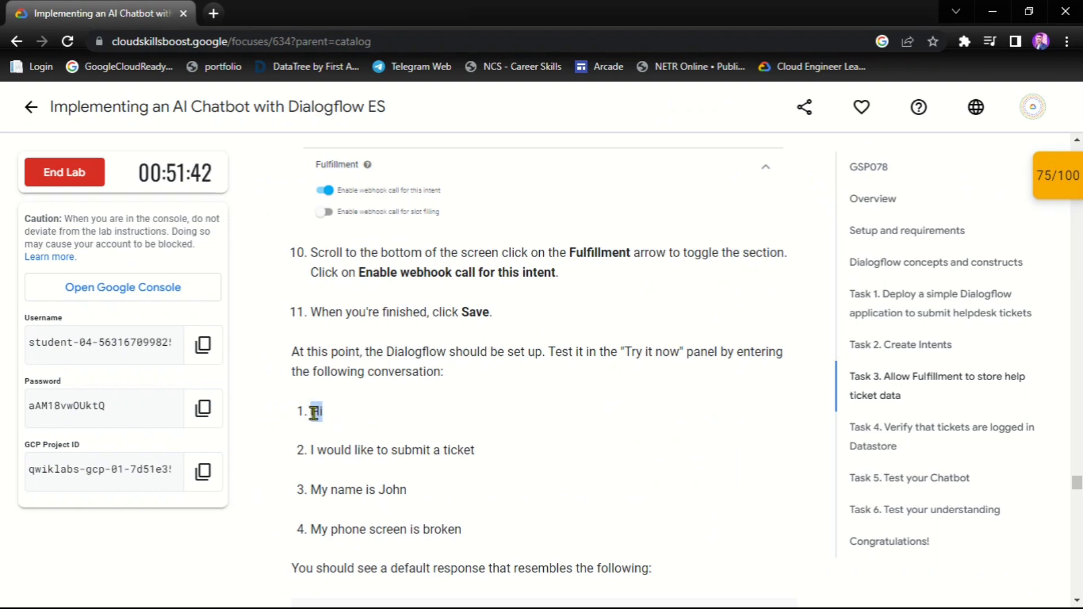
{"action": "key", "text": "alt+Tab"}
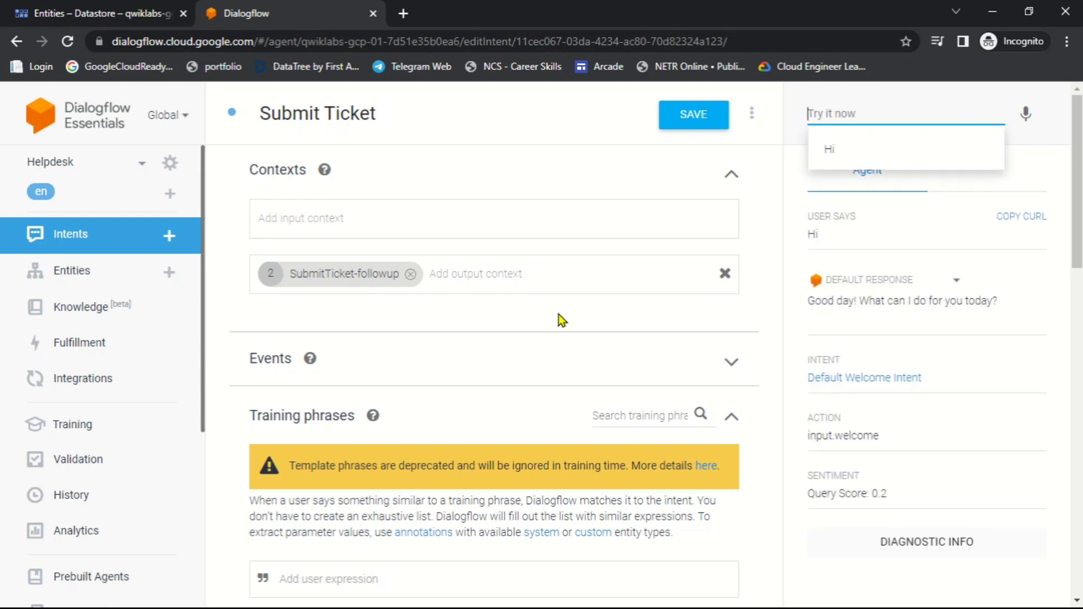
Step: Send the lab guide's second message, "I would like to submit a ticket", to the agent in the Dialogflow test console
{"action": "key", "text": "alt+Tab"}
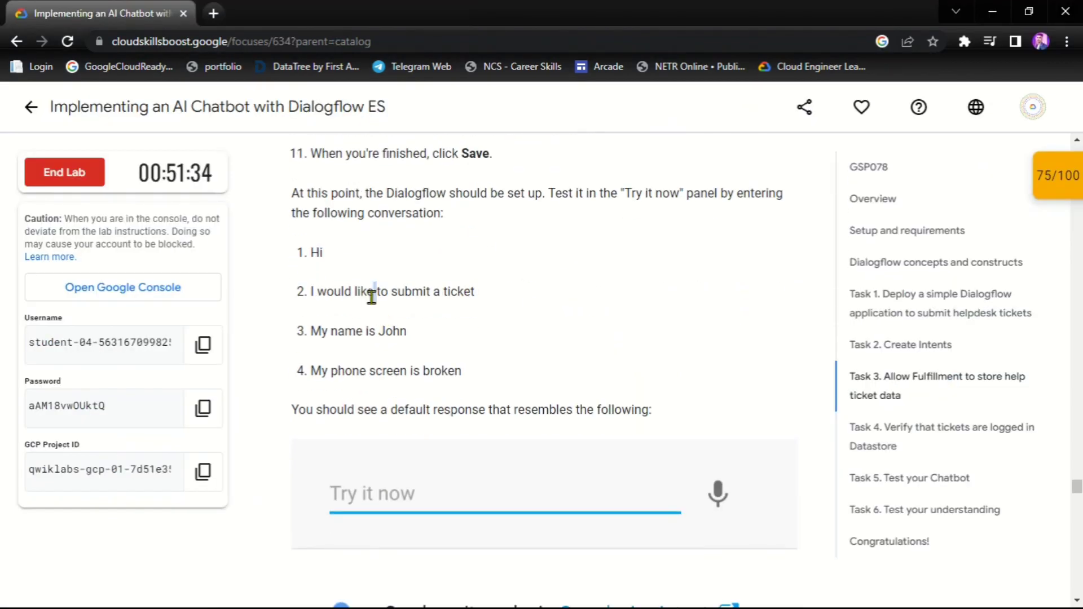
{"action": "triple_click", "coordinate": [372, 295]}
{"action": "key", "text": "alt+Tab"}
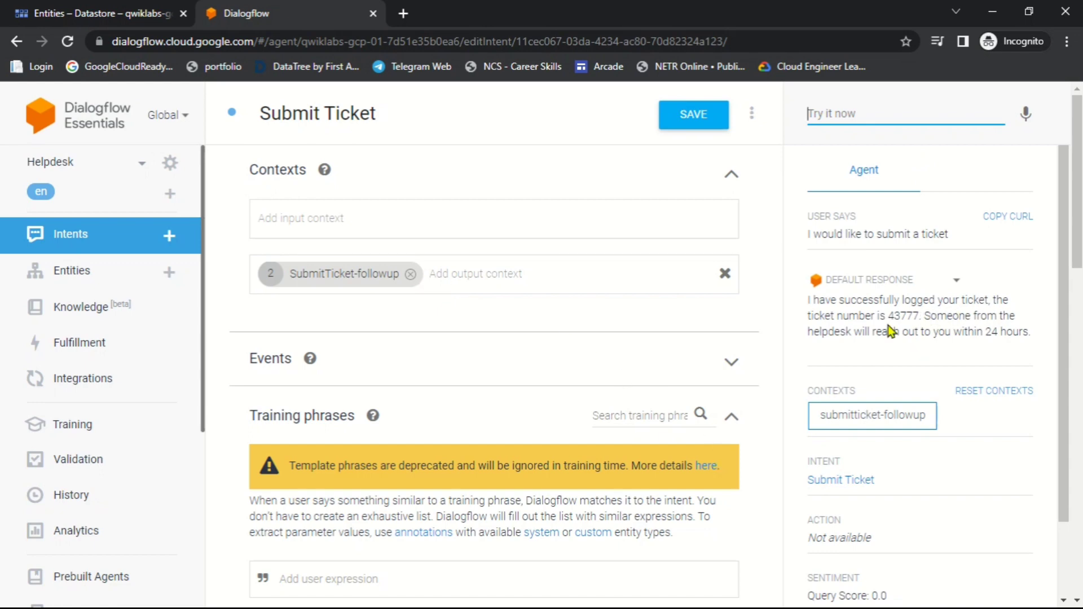
Step: Return to the lab guide and run the progress check for the "Tickets are Logged in Datastore" task, also from the score overview
{"action": "key", "text": "alt+Tab"}
{"action": "scroll", "coordinate": [438, 316], "scroll_direction": "down", "scroll_amount": 15}
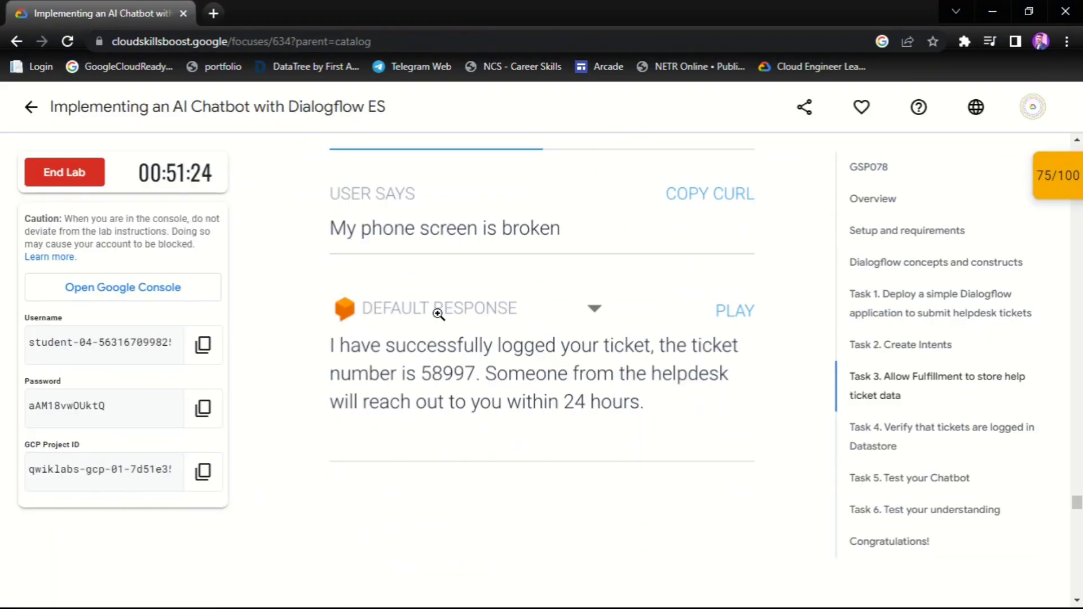
{"action": "scroll", "coordinate": [438, 315], "scroll_direction": "down", "scroll_amount": 8}
{"action": "scroll", "coordinate": [441, 320], "scroll_direction": "up", "scroll_amount": 2}
{"action": "left_click", "coordinate": [452, 484]}
{"action": "scroll", "coordinate": [625, 458], "scroll_direction": "up", "scroll_amount": 1}
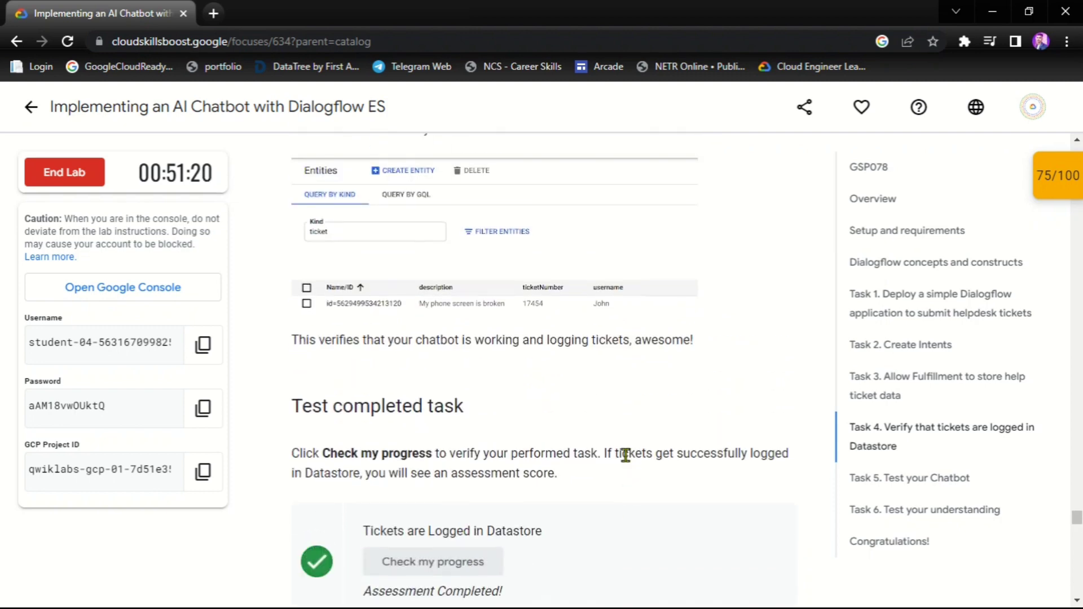
{"action": "left_click", "coordinate": [1071, 180]}
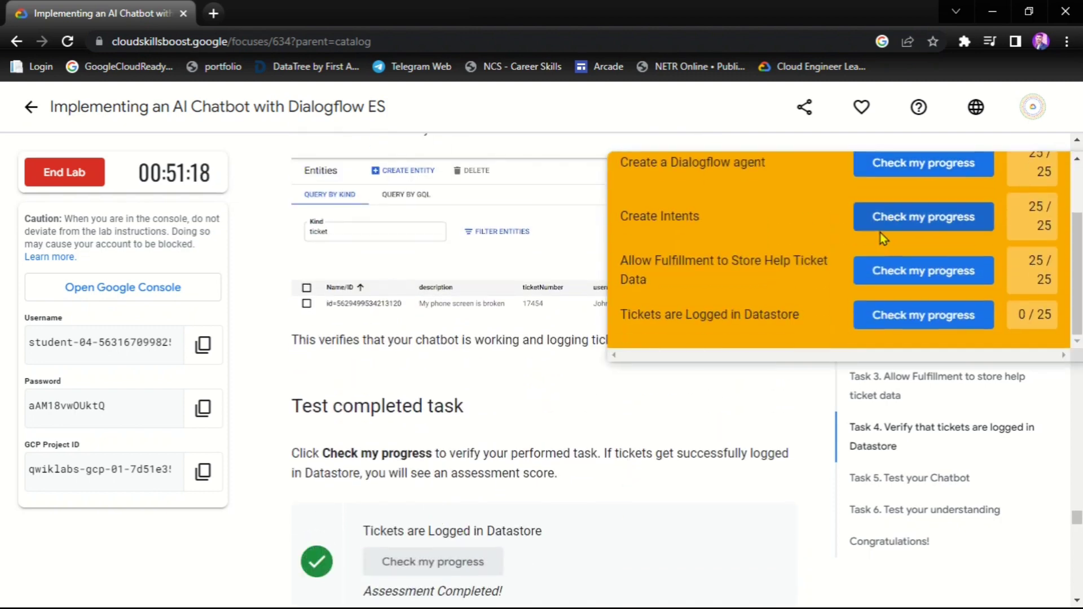
{"action": "left_click", "coordinate": [909, 324]}
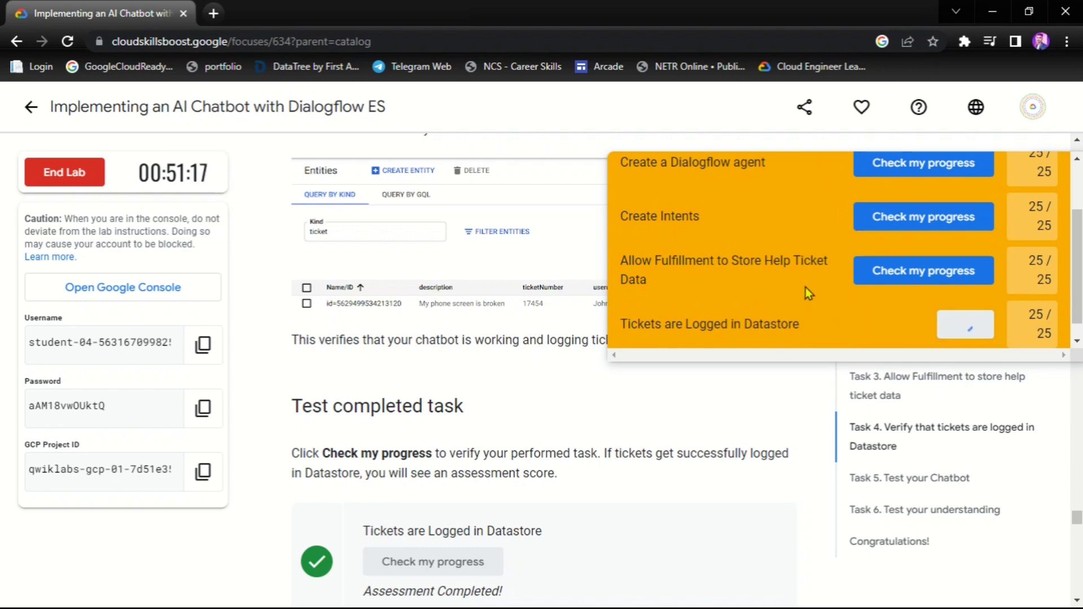
{"action": "left_click", "coordinate": [1038, 187]}
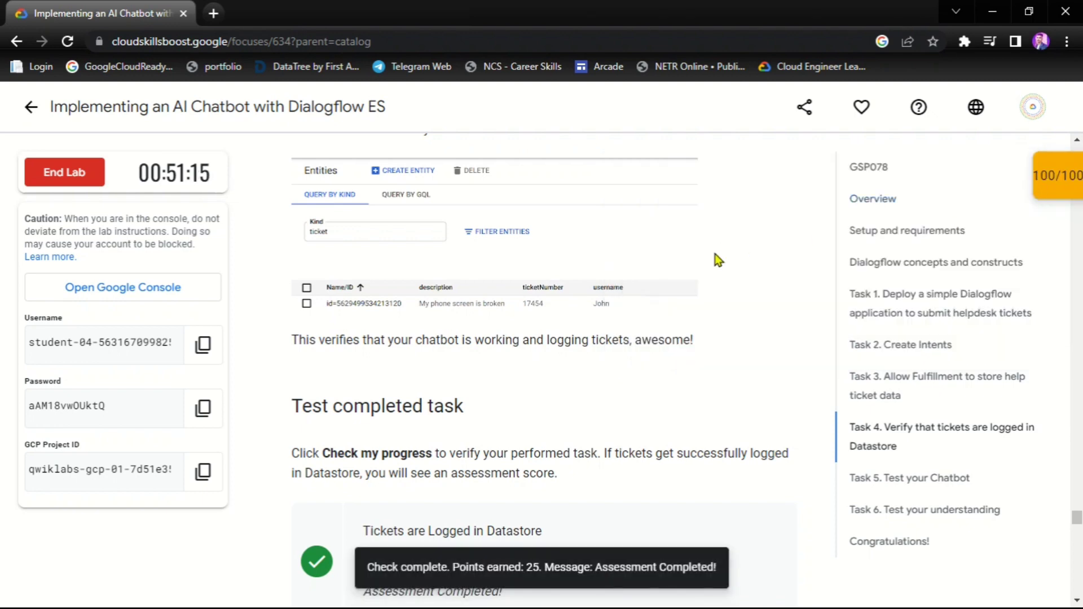
Step: Go to the lab guide's Congratulations section, end the lab, and submit a five-star satisfaction rating without comments
{"action": "scroll", "coordinate": [717, 259], "scroll_direction": "down", "scroll_amount": 7}
{"action": "left_click", "coordinate": [897, 543]}
{"action": "scroll", "coordinate": [556, 411], "scroll_direction": "up", "scroll_amount": 3}
{"action": "left_click_drag", "start_coordinate": [483, 406], "coordinate": [333, 406]}
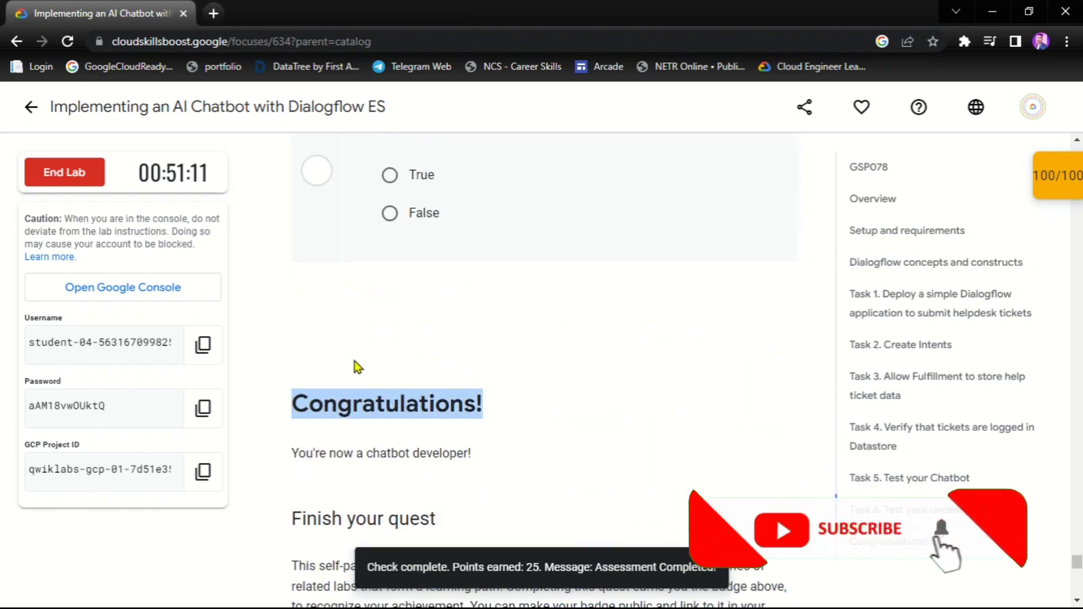
{"action": "left_click", "coordinate": [72, 172]}
{"action": "key", "text": "Return"}
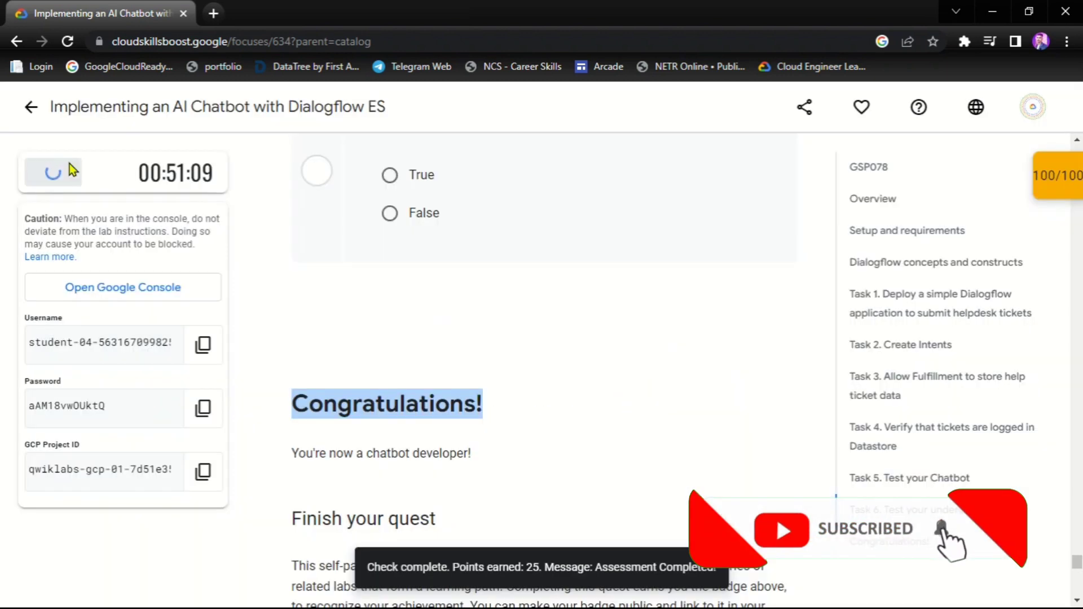
{"action": "left_click", "coordinate": [427, 313]}
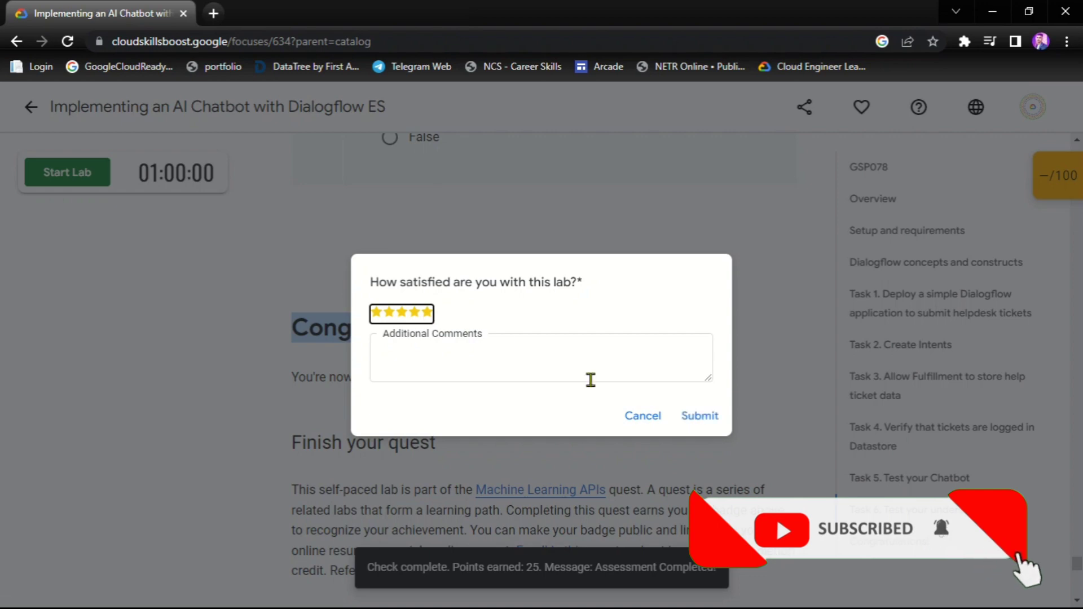
{"action": "left_click", "coordinate": [695, 416]}
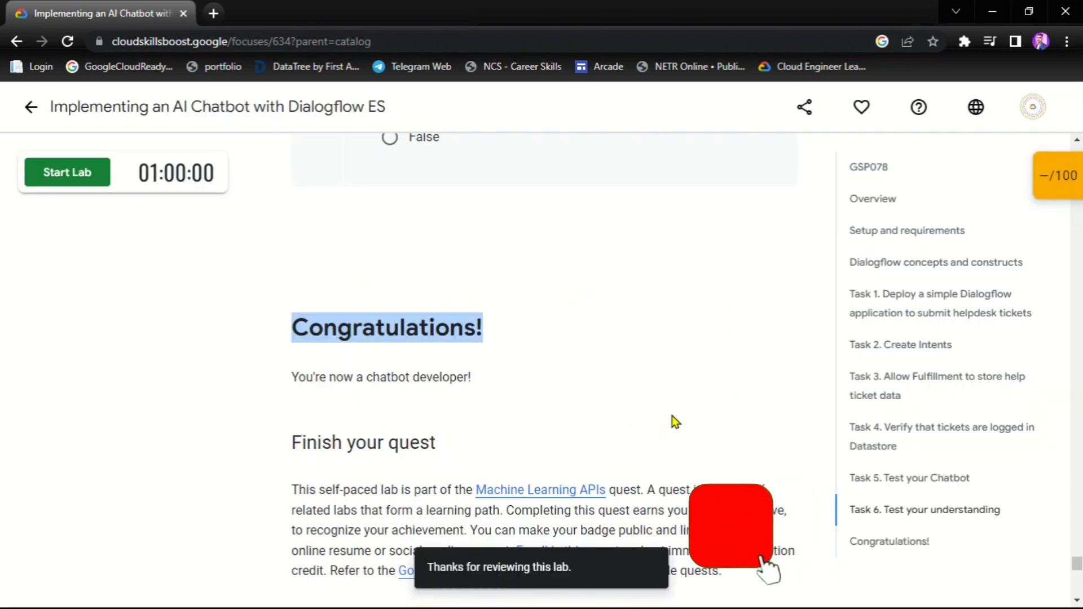